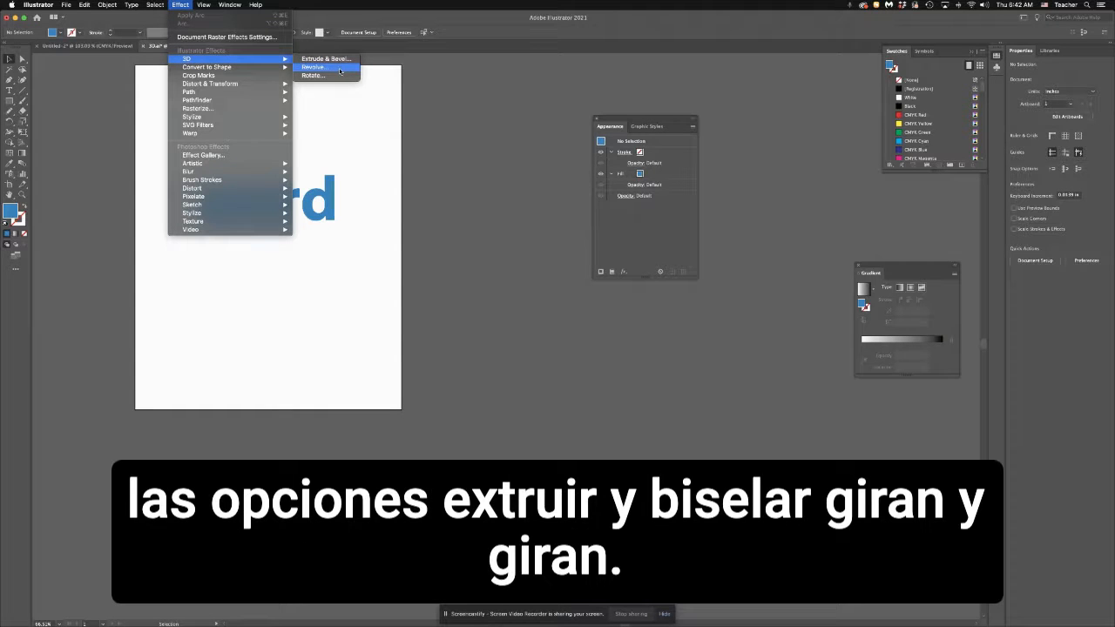
Open the 3D Extrude & Bevel options for the text "word" and place the dialog beside the artwork.
key(Escape)
key(Escape)
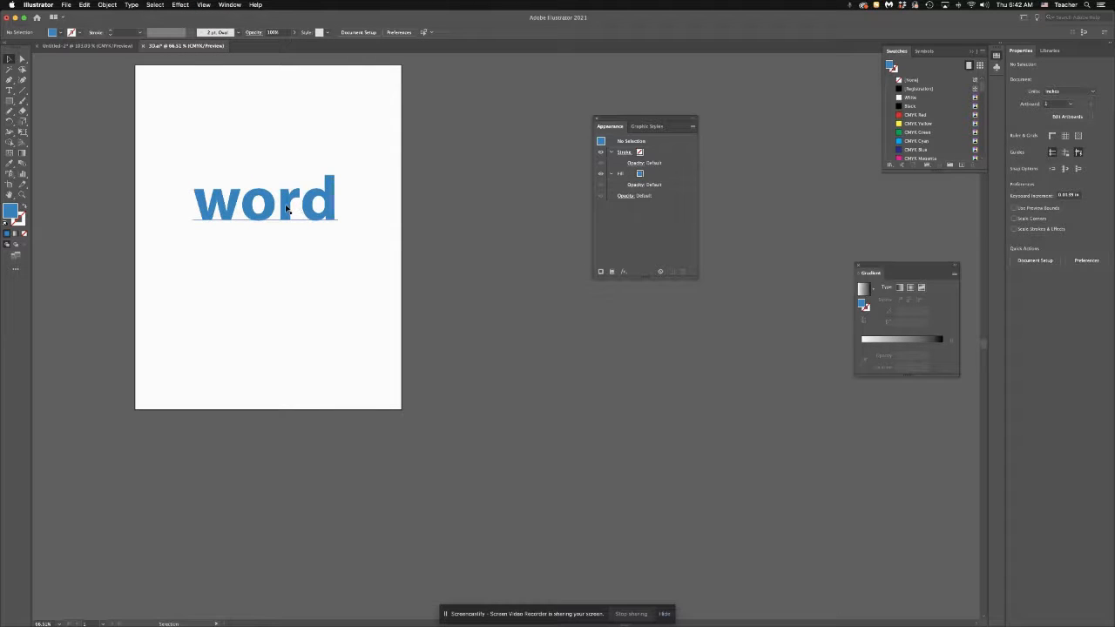
click(289, 209)
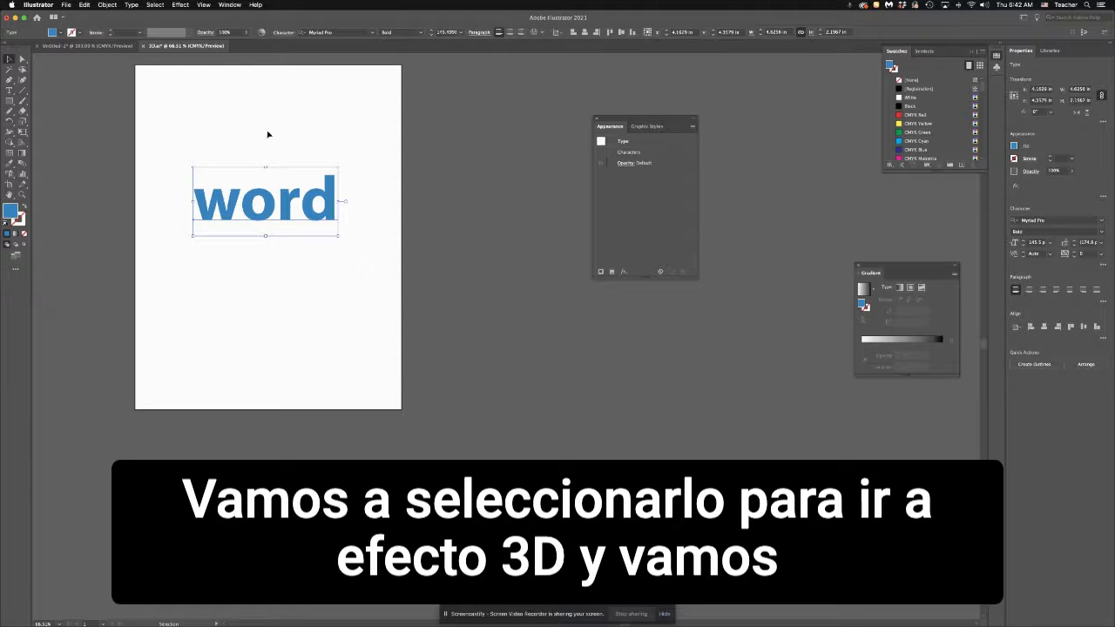
click(180, 5)
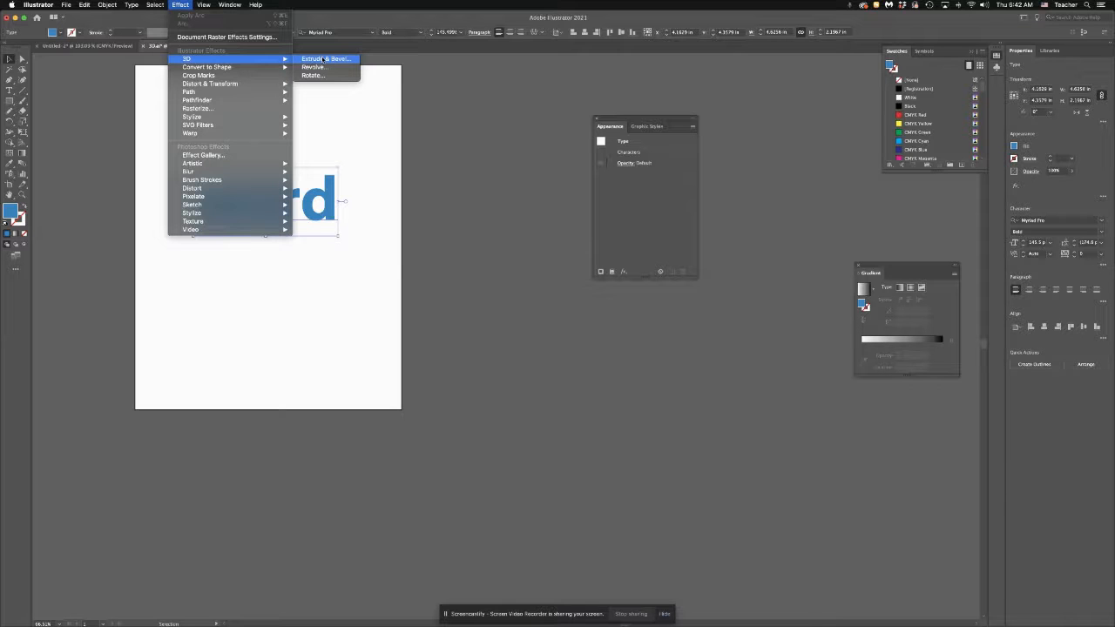
click(323, 59)
drag(260, 77, 450, 75)
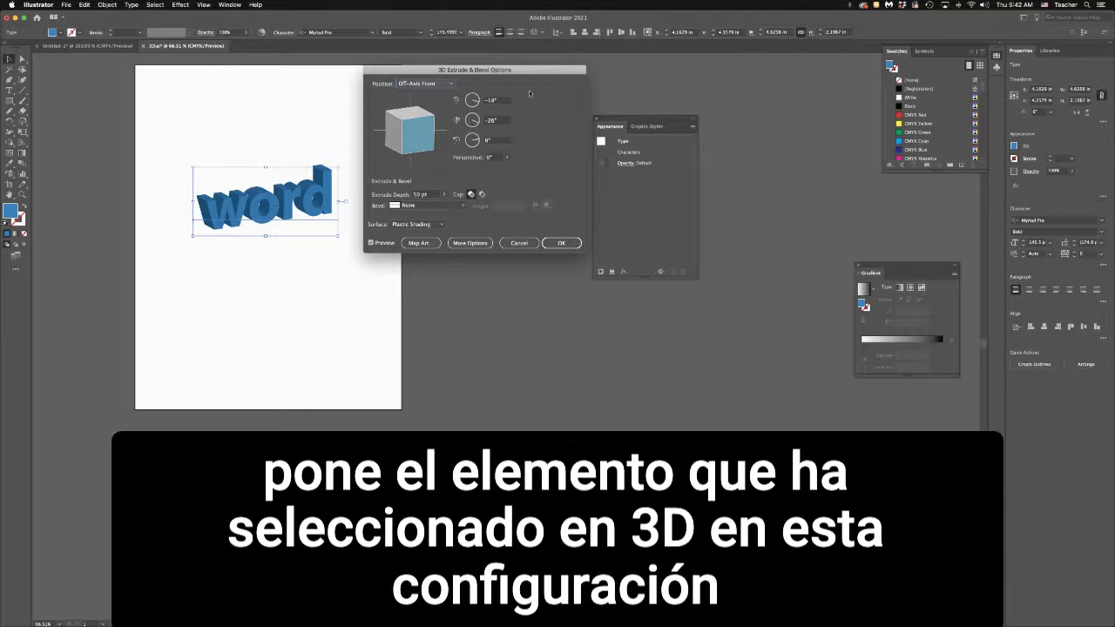
drag(461, 72, 459, 76)
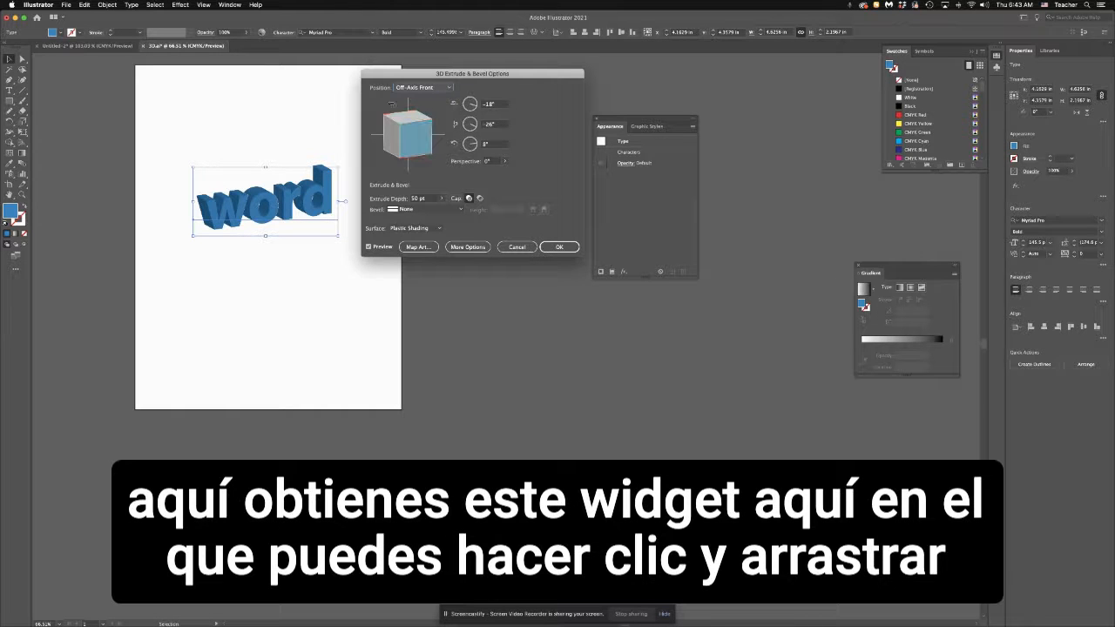
Turn the word freely with the rotation cube, then set its X, Y and Z rotation angles to 0°.
drag(406, 138, 417, 128)
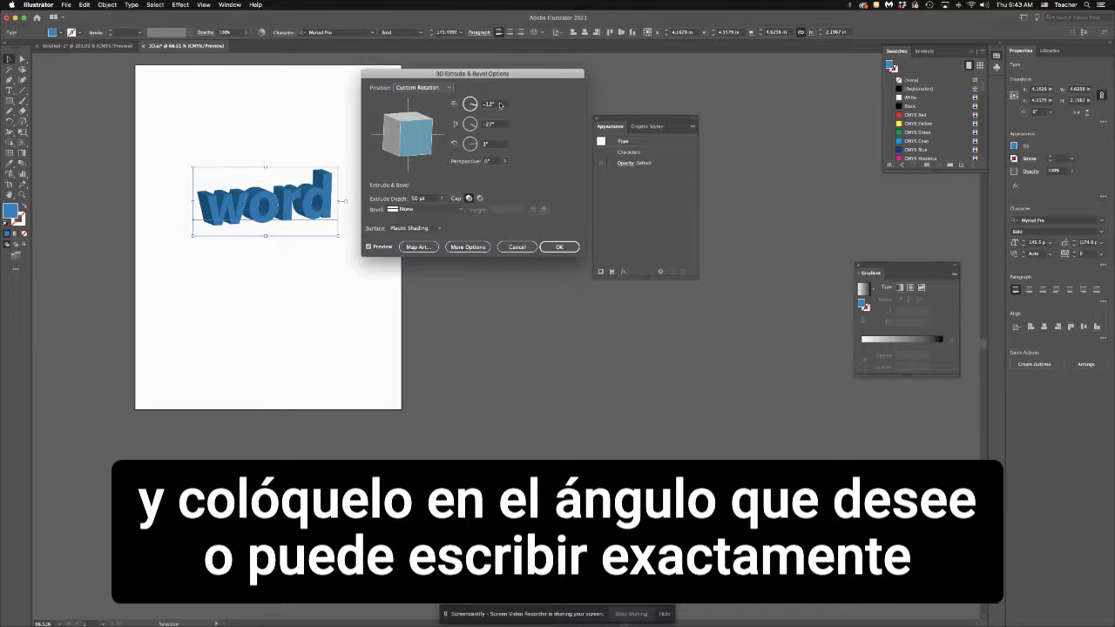
click(493, 103)
text(0)
key(Tab)
text(0)
key(Tab)
text(0)
key(Tab)
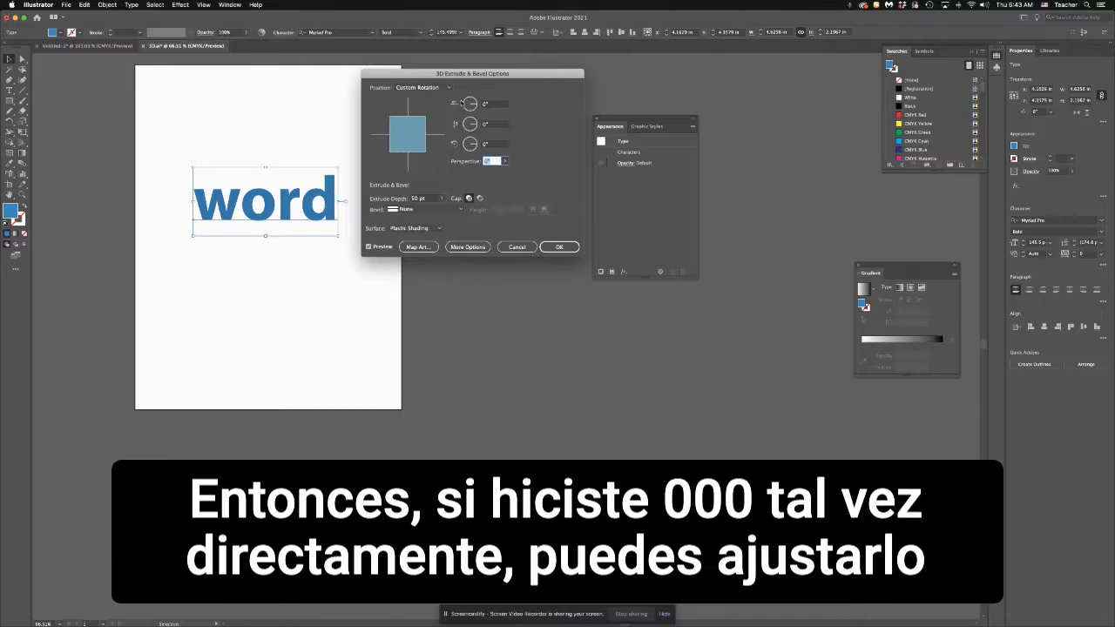
Try Y-axis rotation angles of 25° and -25° on the extruded word.
click(459, 123)
text(25)
key(Tab)
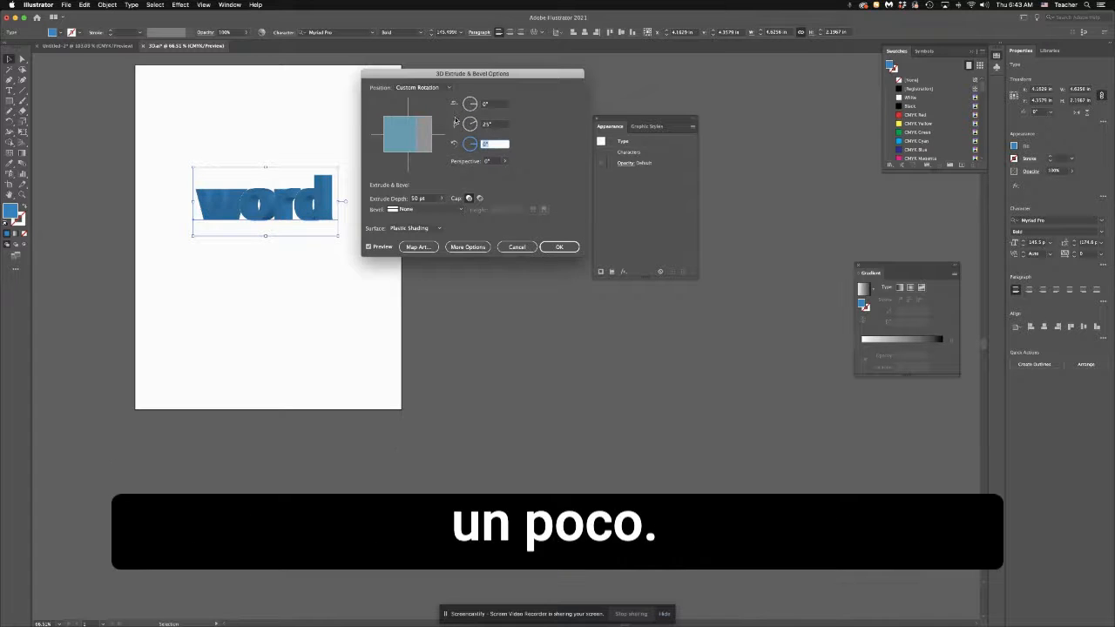
click(452, 122)
text(-25)
key(Tab)
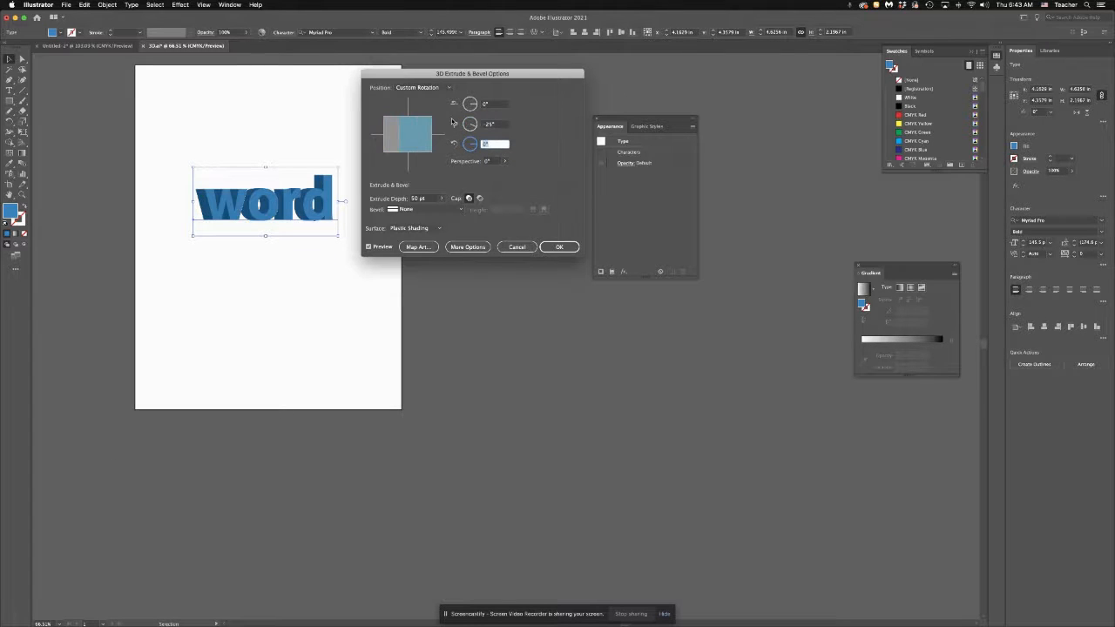
Try X-axis rotations of -25° and 25°, then turn the cube freely to about 8° X and -19° Y.
click(471, 104)
text(-)
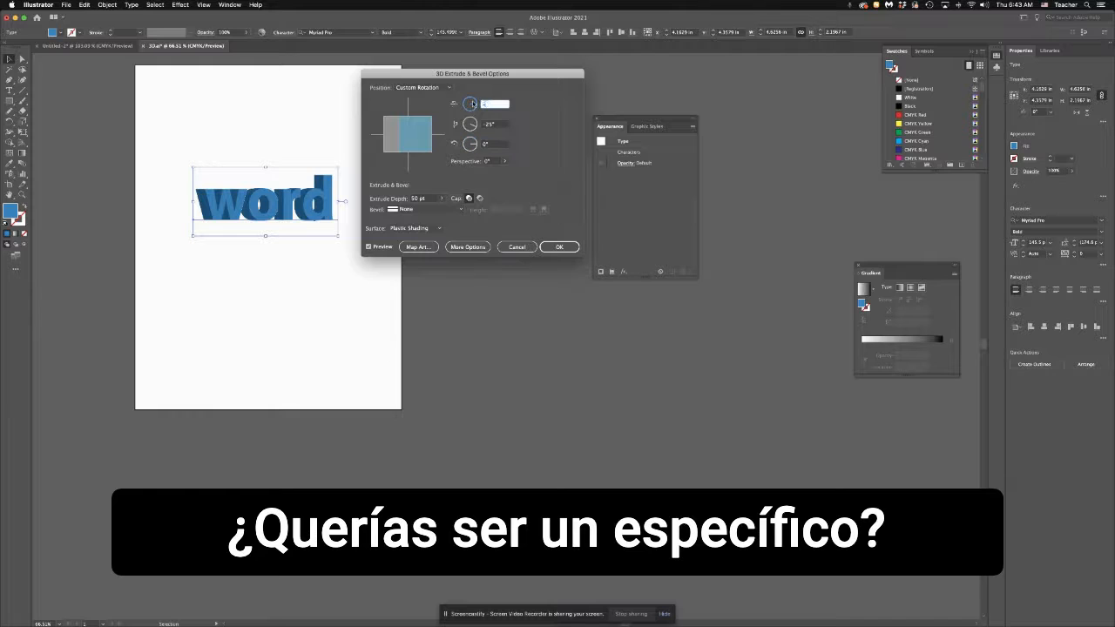
text(25)
key(Tab)
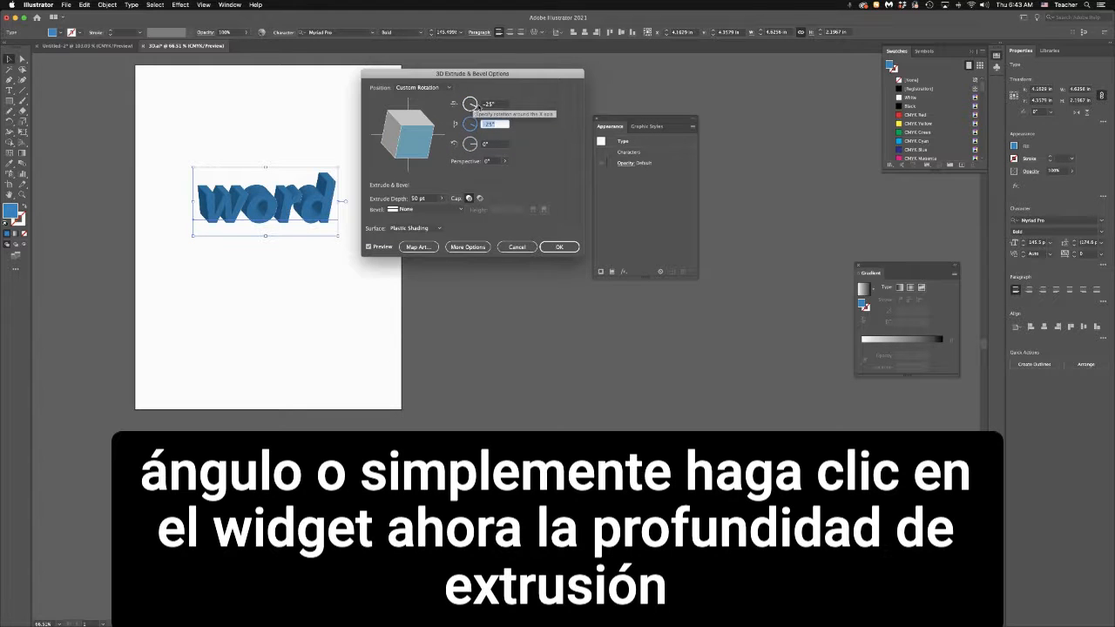
click(471, 103)
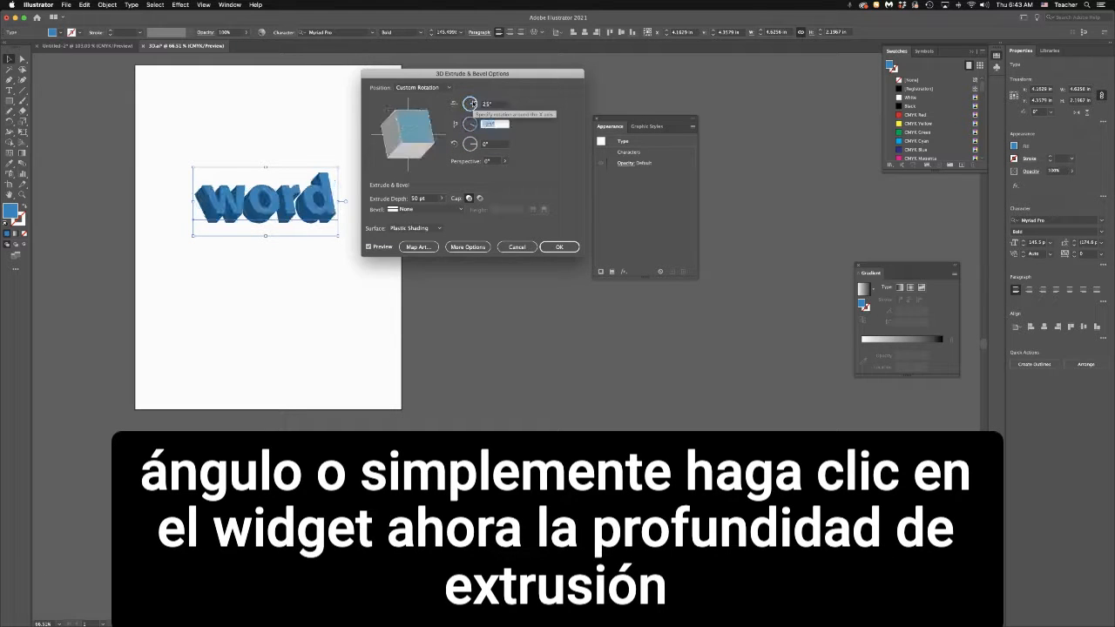
drag(410, 130, 418, 135)
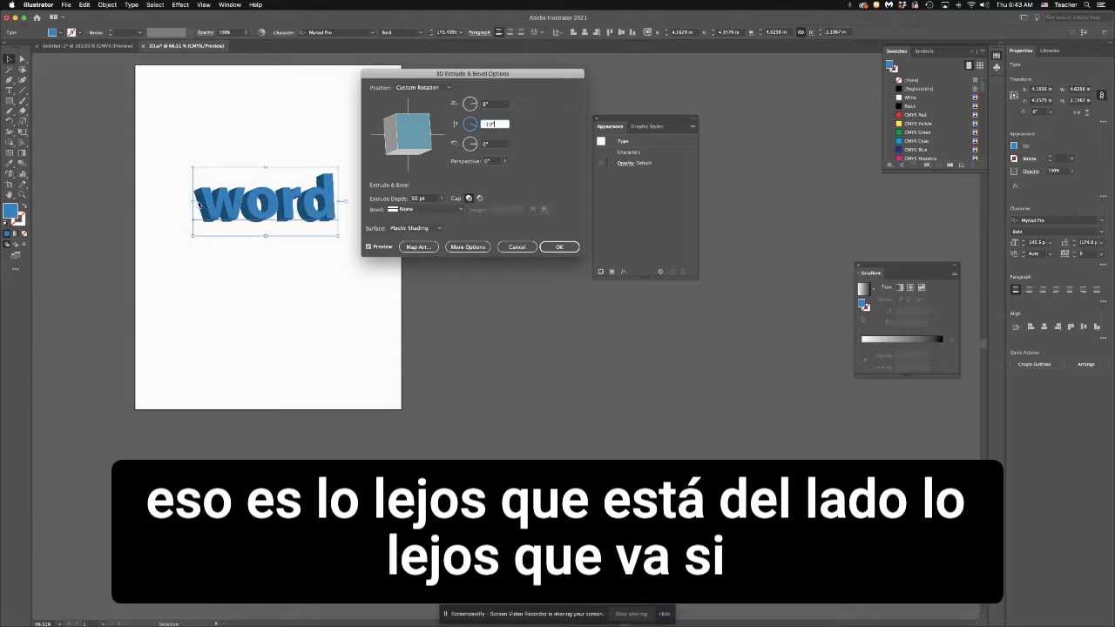
Increase the word's extrude depth to about 184 pt.
click(441, 198)
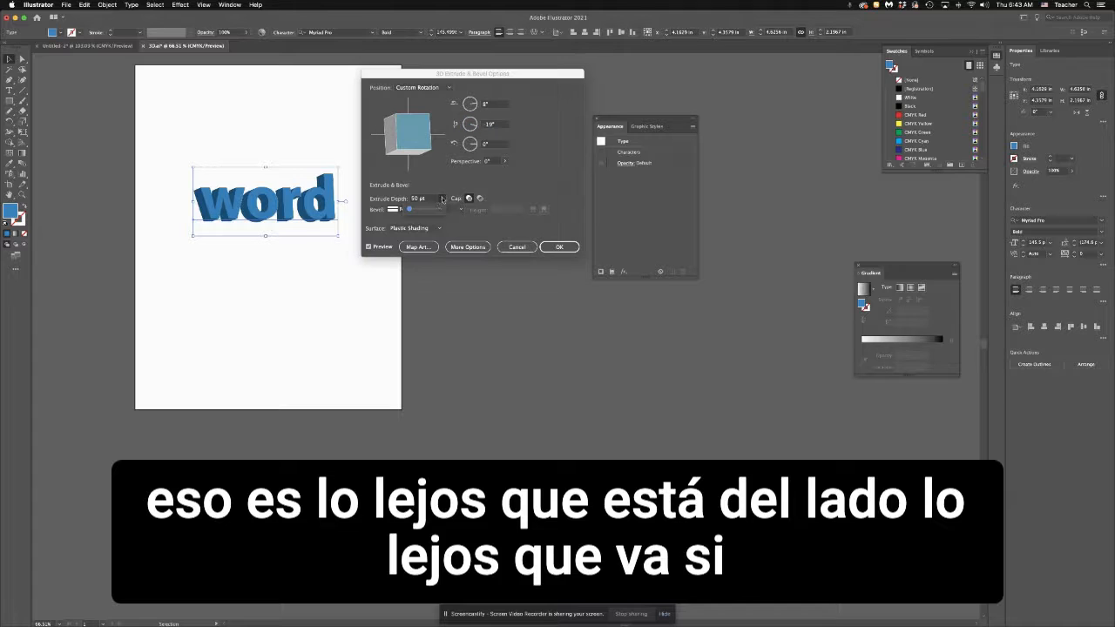
drag(405, 210, 412, 209)
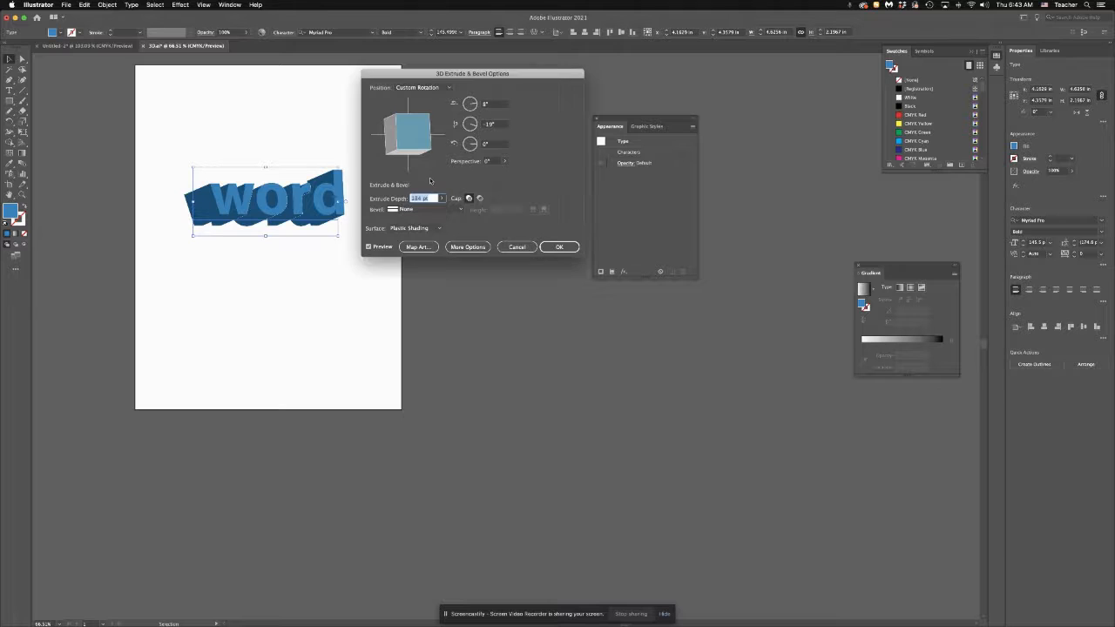
click(429, 180)
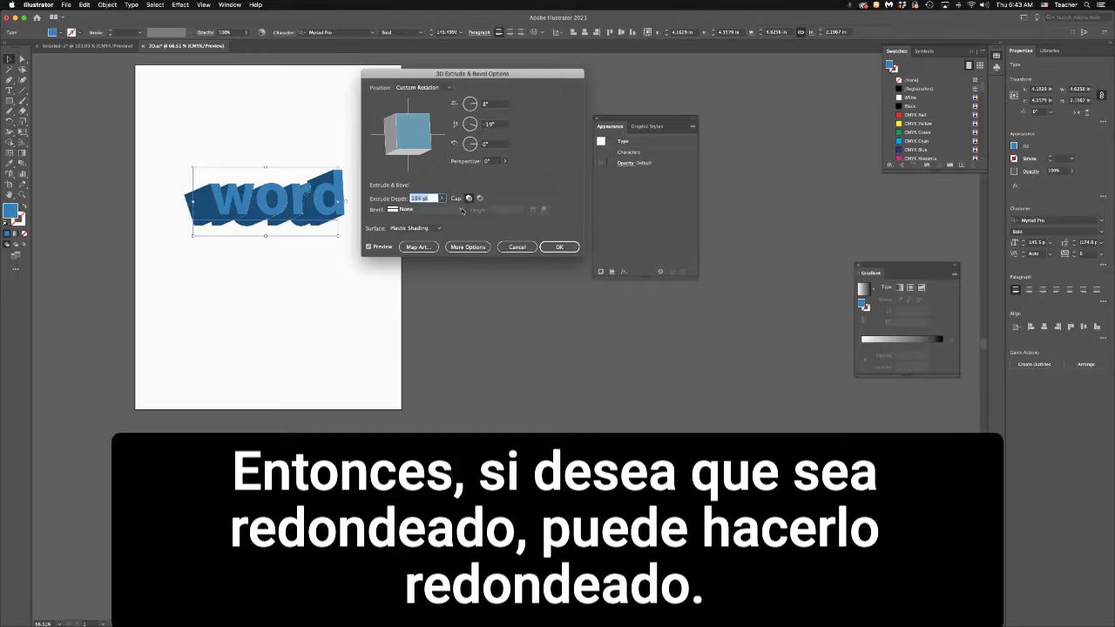
Try a Rounded bevel with a height of 2 pt on the word, then set the bevel back to None.
click(459, 210)
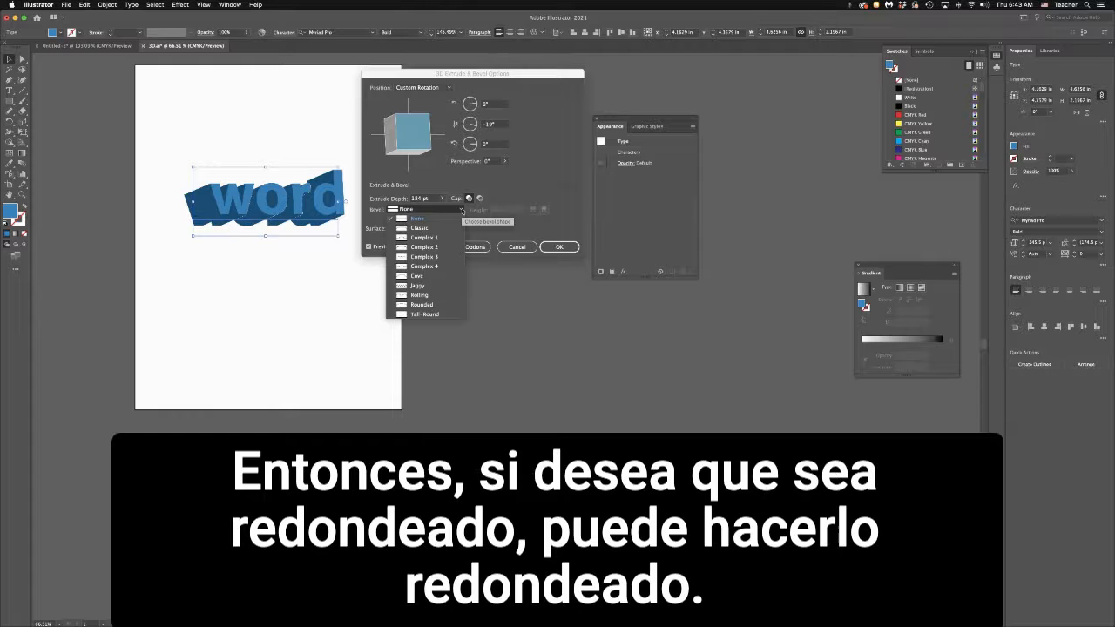
click(422, 304)
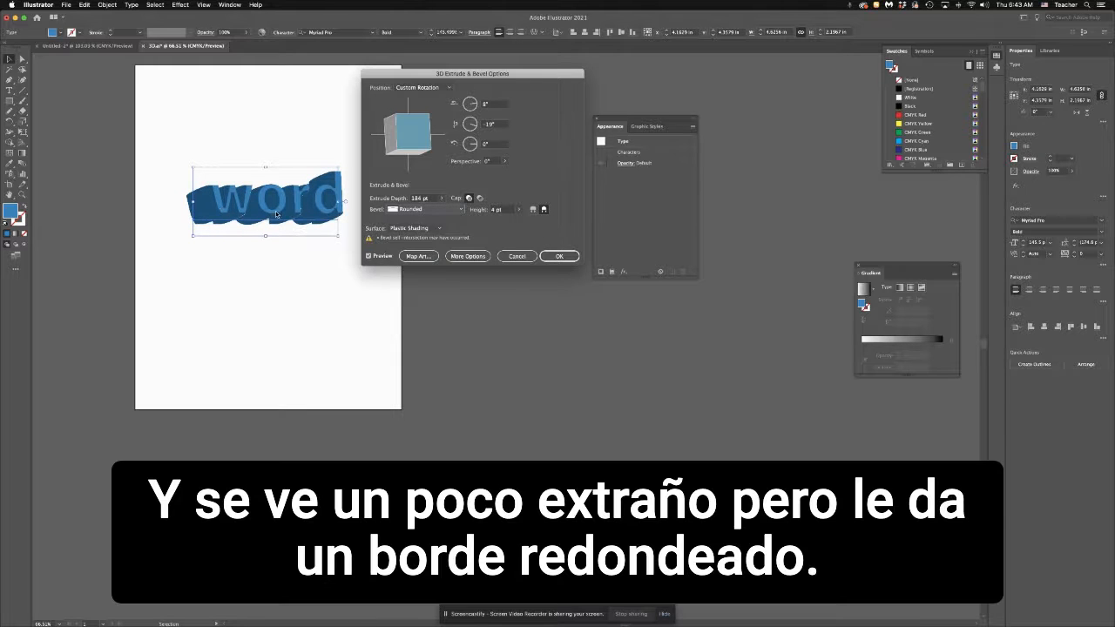
click(496, 210)
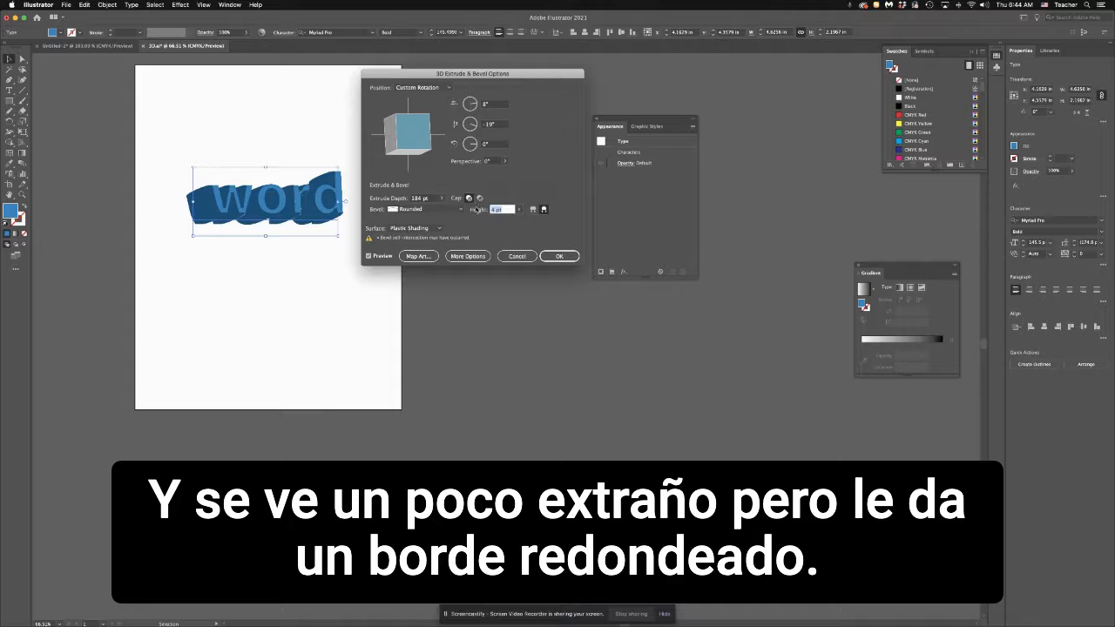
text(2)
key(Tab)
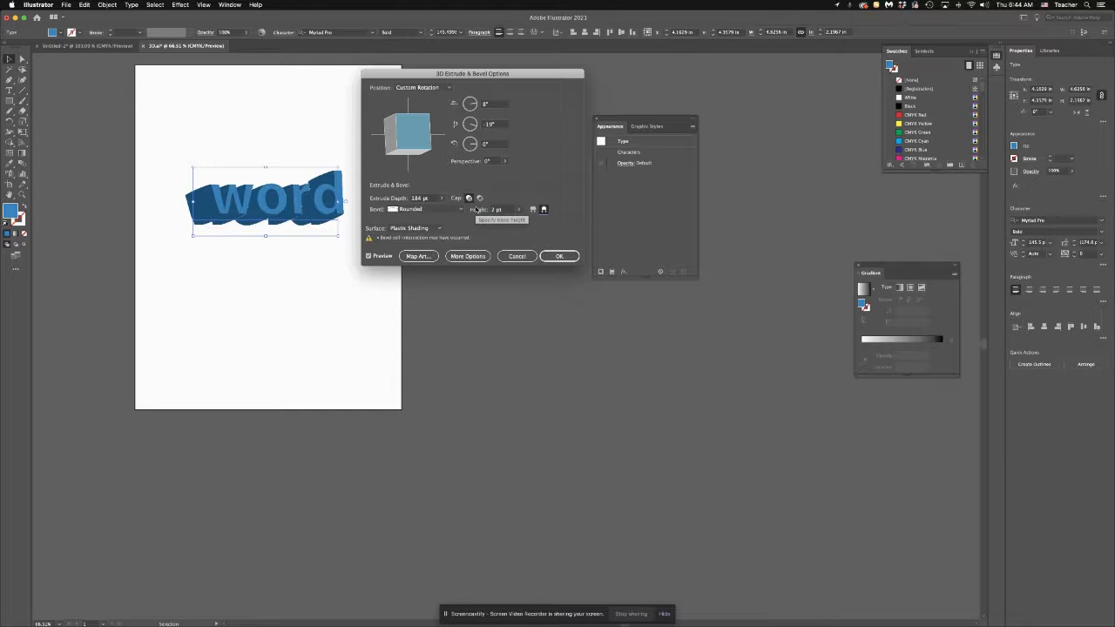
click(438, 209)
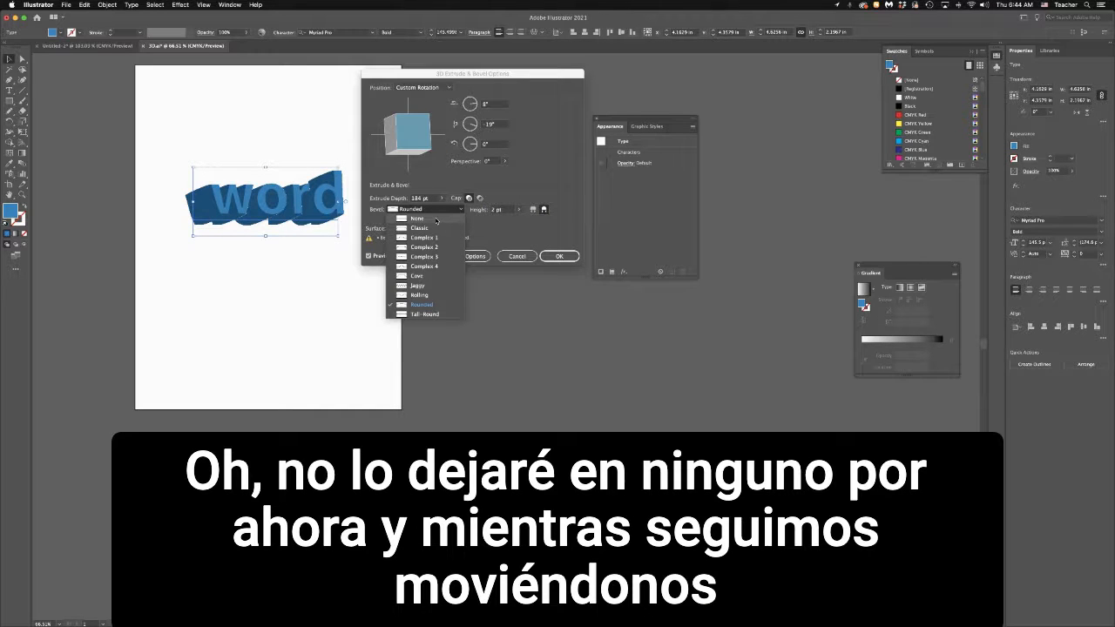
click(436, 219)
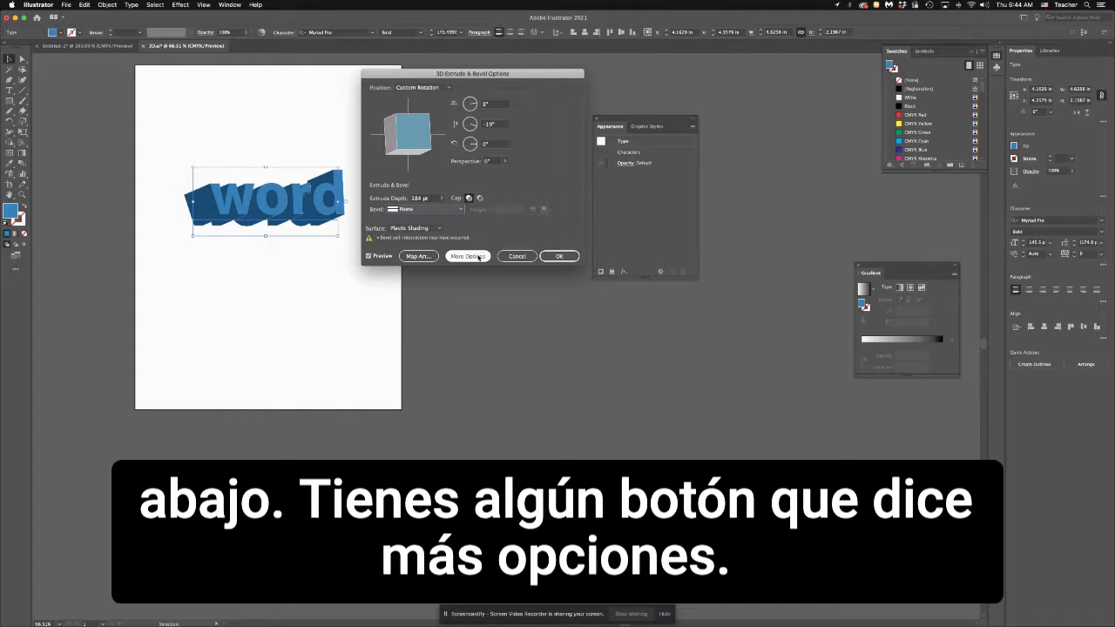
Show the extended lighting options and add a second light near the bottom of the shading sphere.
click(478, 257)
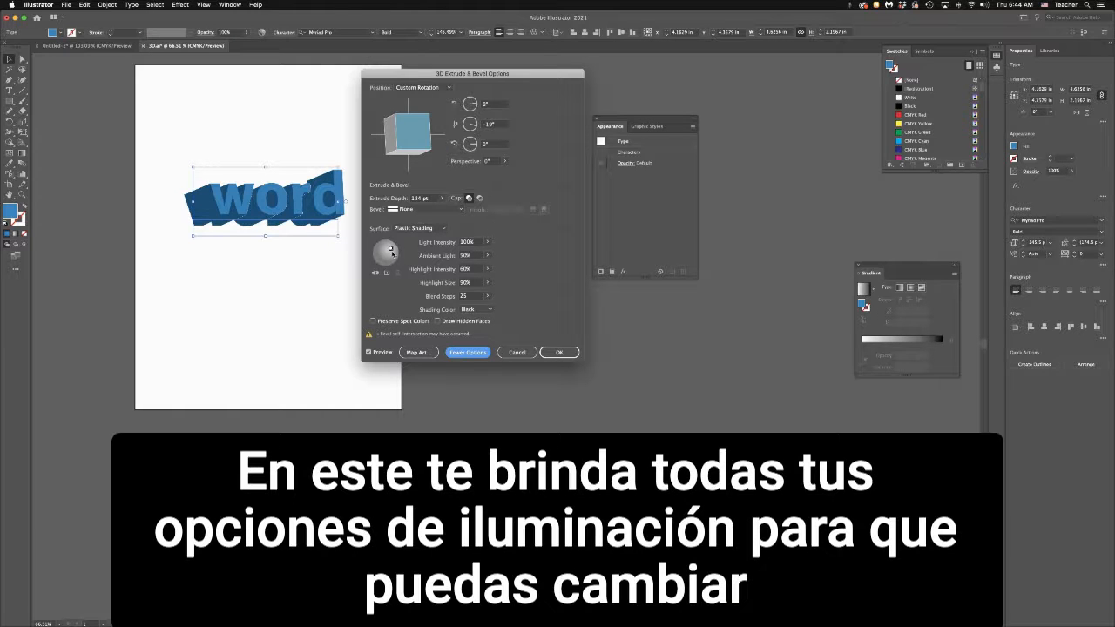
mouse_move(391, 250)
mouse_down()
mouse_move(379, 256)
mouse_move(391, 248)
mouse_up()
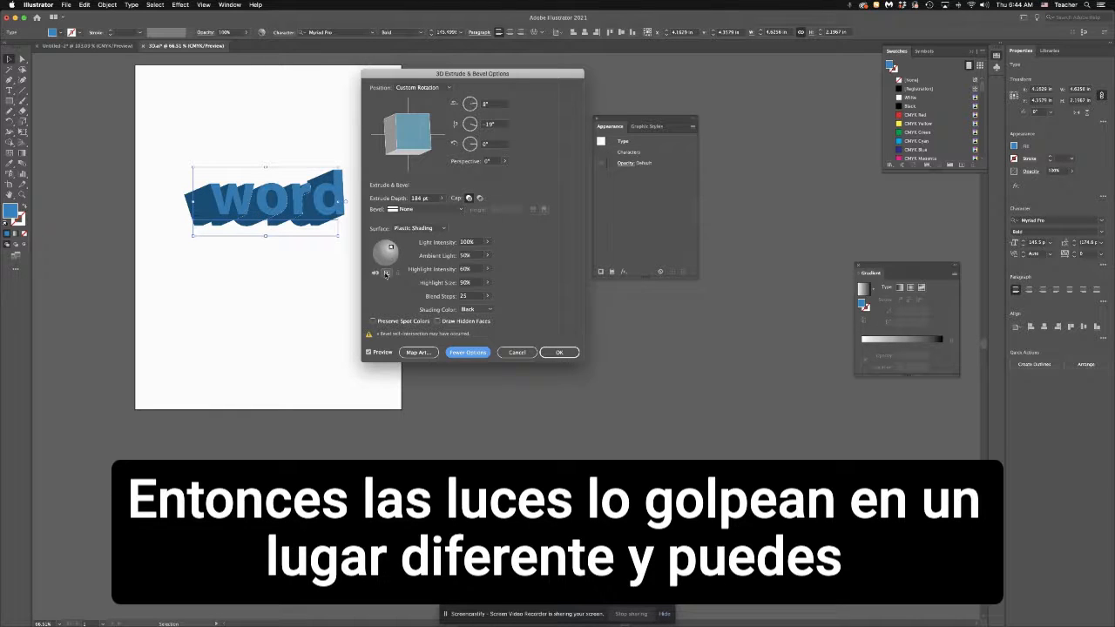
mouse_move(391, 249)
mouse_down()
mouse_move(378, 259)
mouse_move(387, 263)
mouse_up()
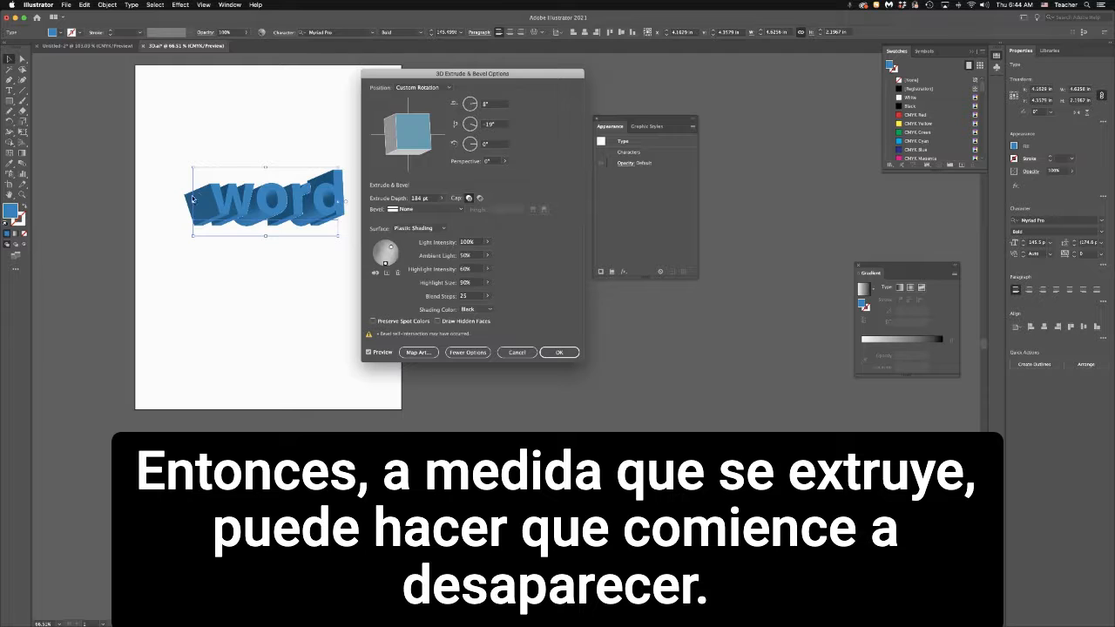
Set the word's perspective to about 58° and its extrude depth to 396 pt.
click(504, 162)
drag(473, 173, 482, 174)
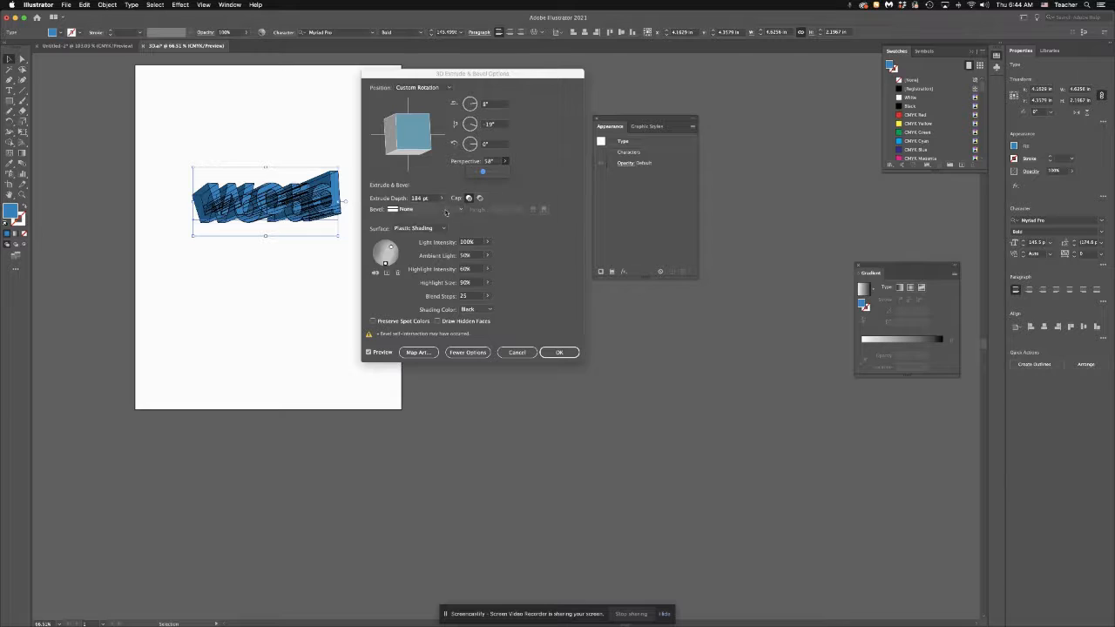
double_click(419, 198)
text(396)
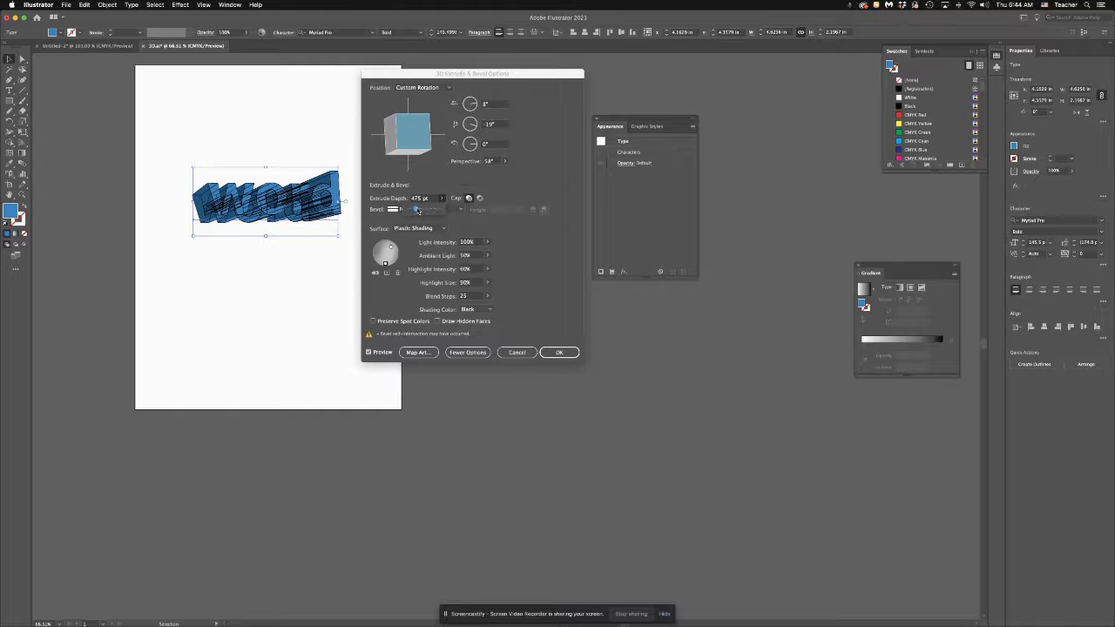
key(Tab)
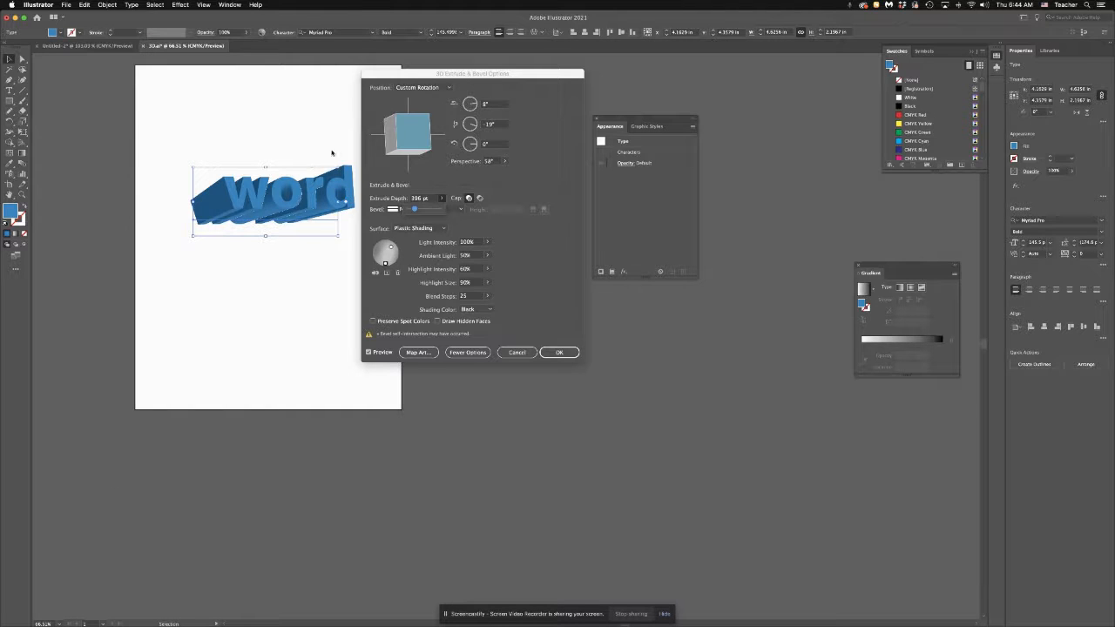
Turn the cube to about 7° X and -13° Y and apply the Extrude & Bevel effect.
drag(405, 139, 407, 140)
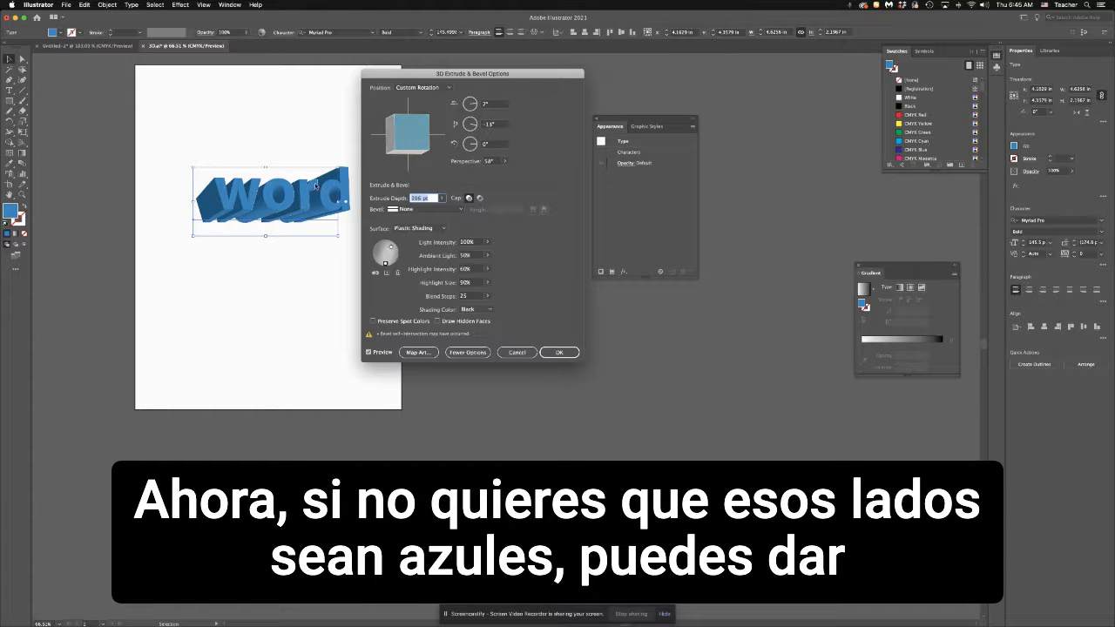
click(560, 352)
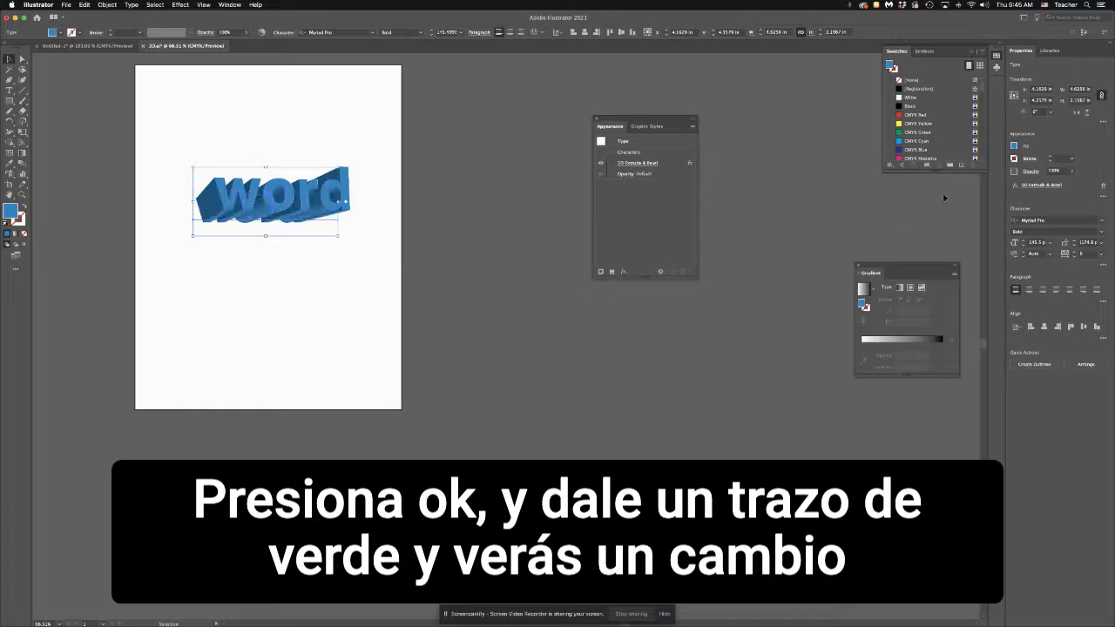
Give the extruded word a CMYK Green stroke to recolor its sides, and deselect it.
click(893, 68)
click(909, 133)
click(376, 264)
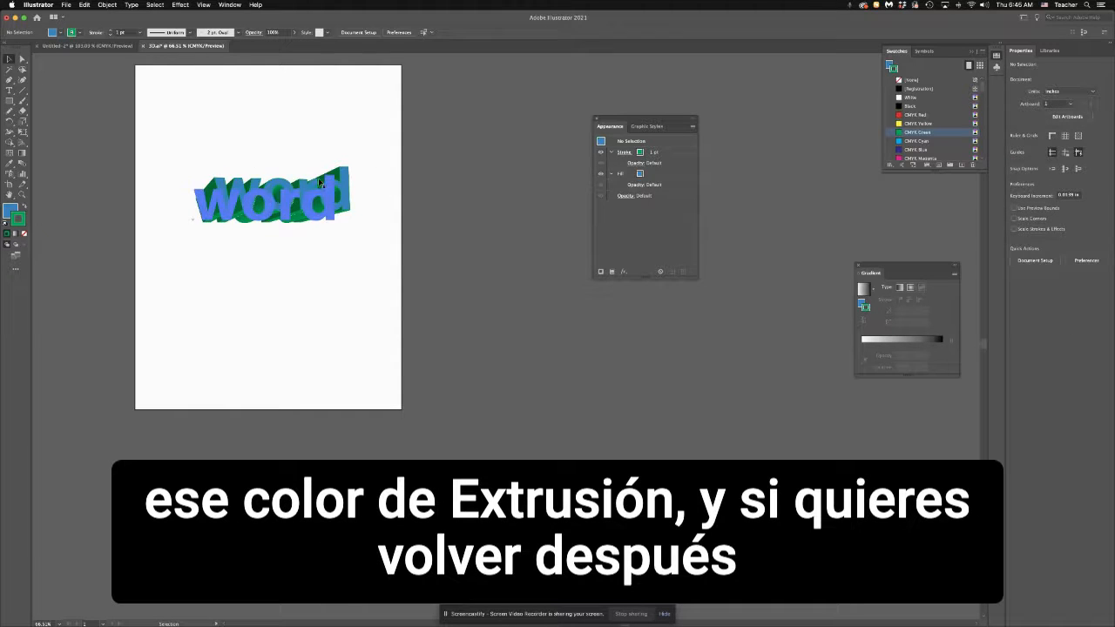
Re-edit the word's Extrude & Bevel rotation to about 16° X, -23° Y and 1° Z, and move the word near the artboard's upper edge.
click(318, 208)
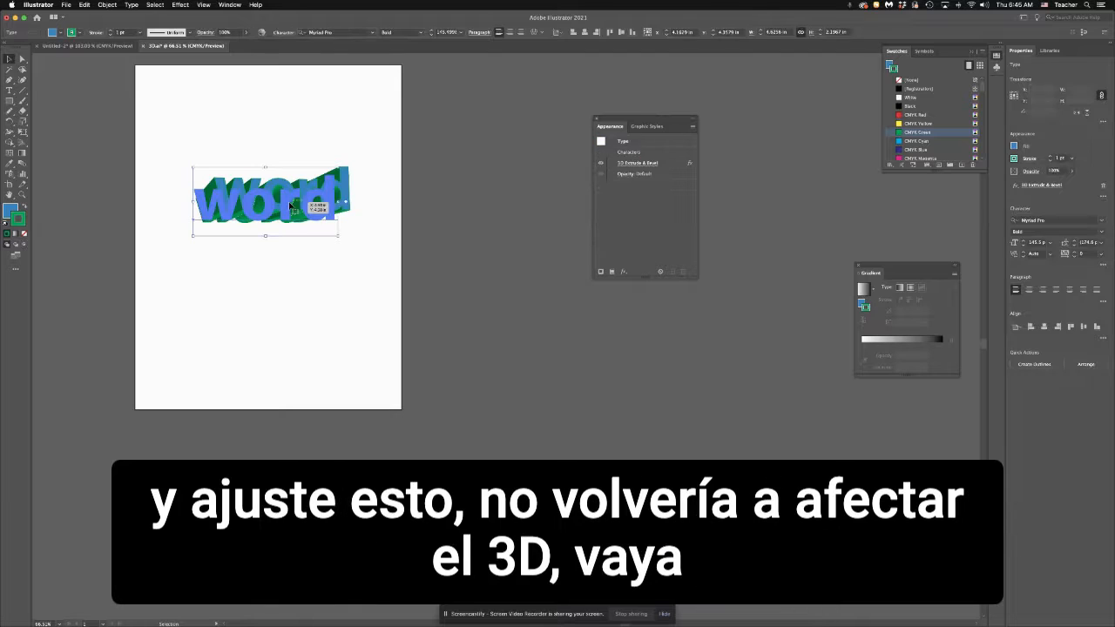
click(181, 4)
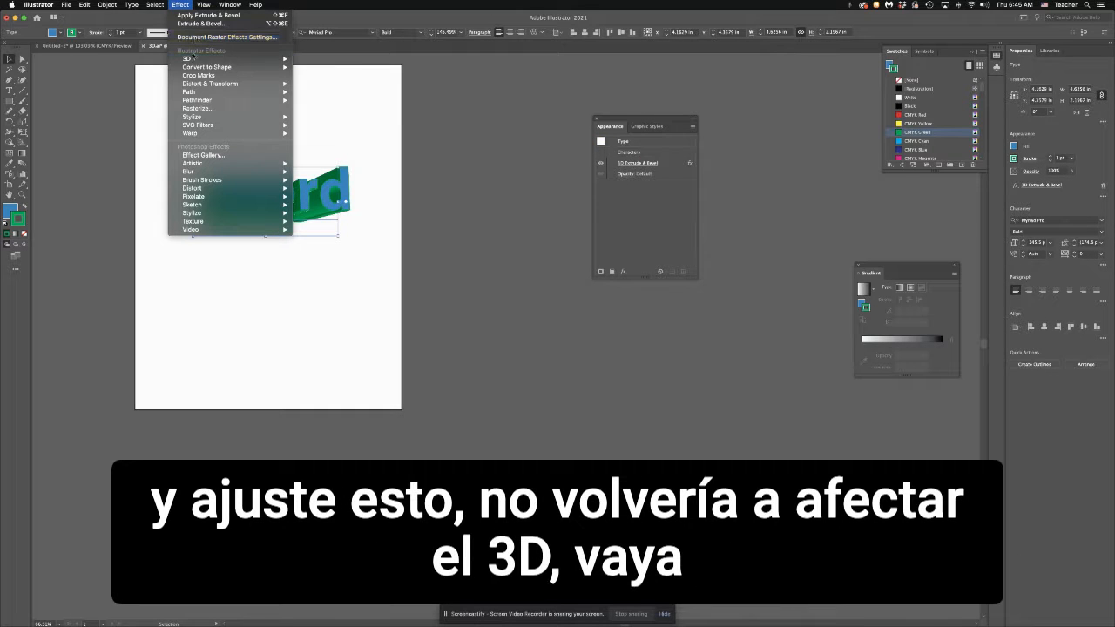
click(226, 37)
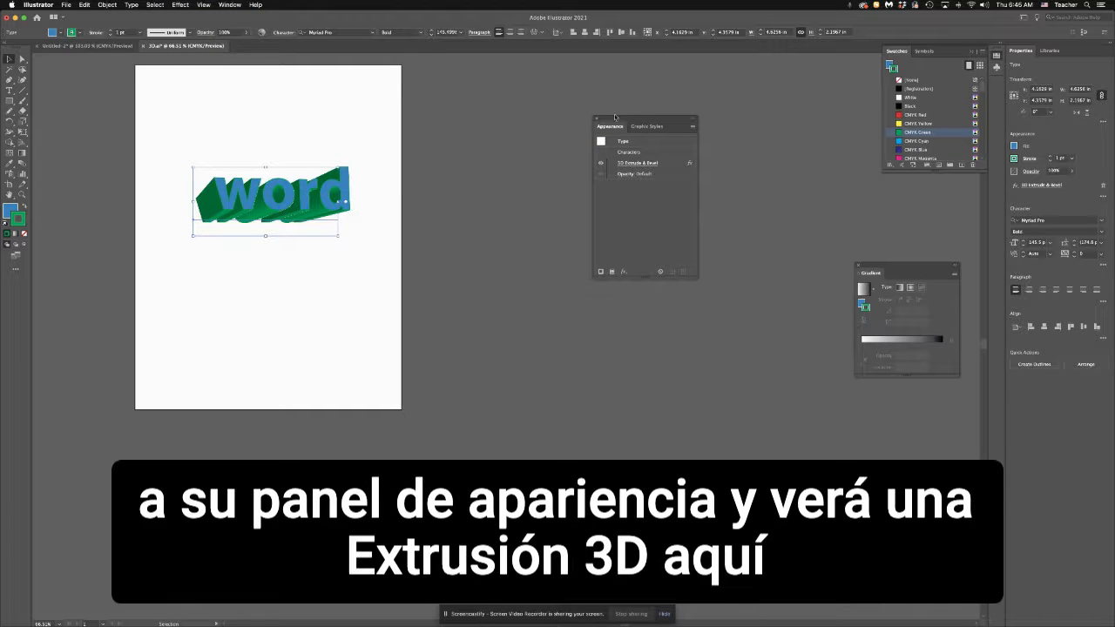
drag(622, 122, 474, 135)
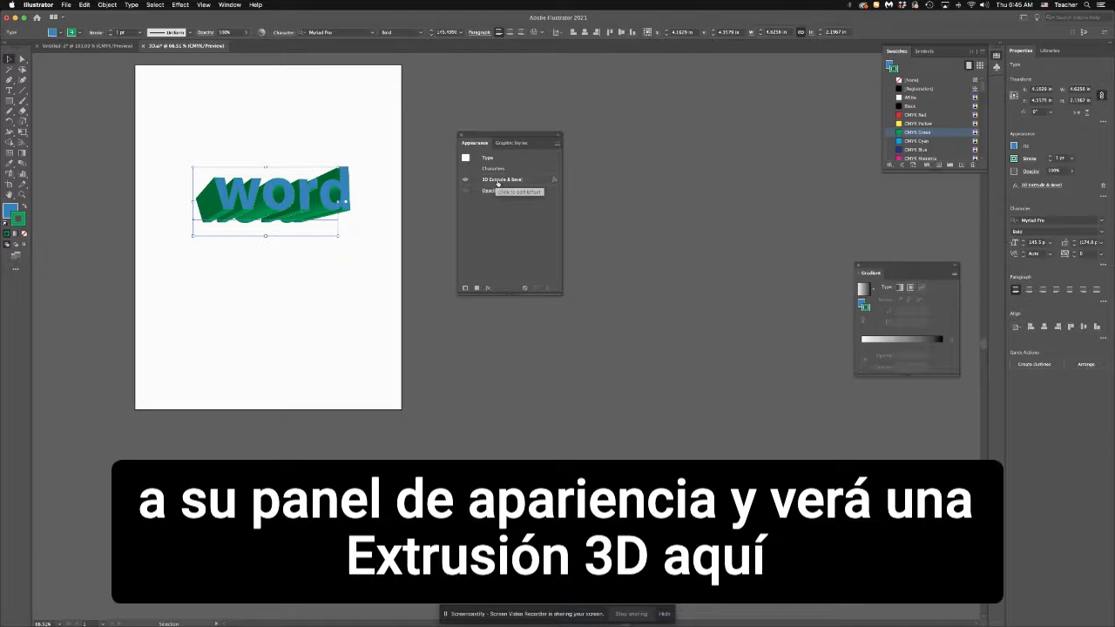
click(498, 180)
drag(440, 75, 509, 88)
drag(489, 156, 484, 160)
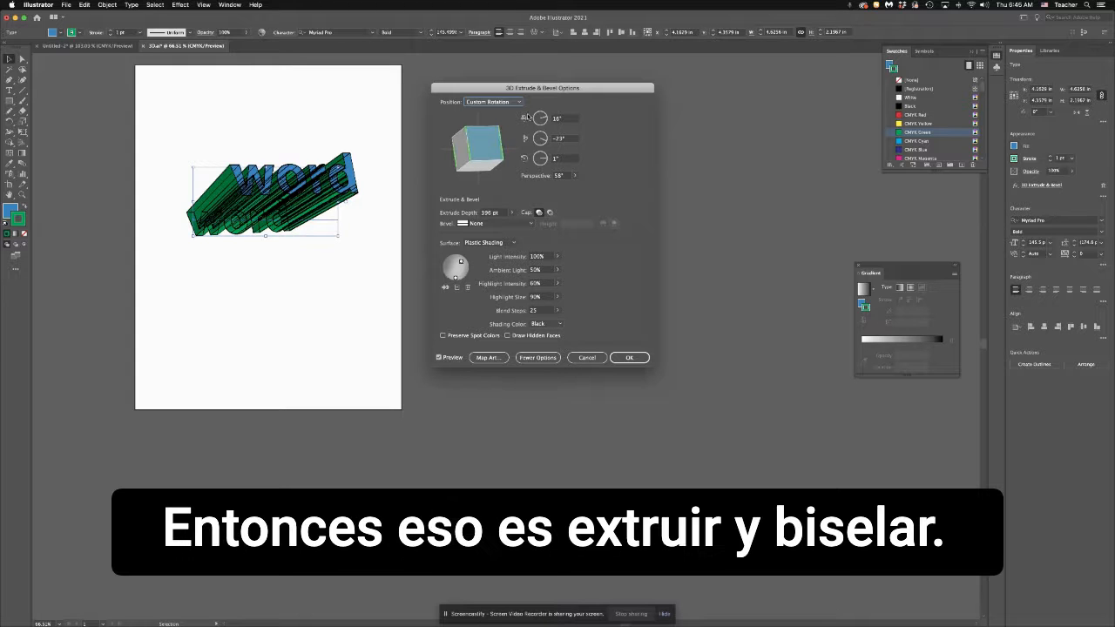
click(586, 357)
drag(294, 209, 256, 148)
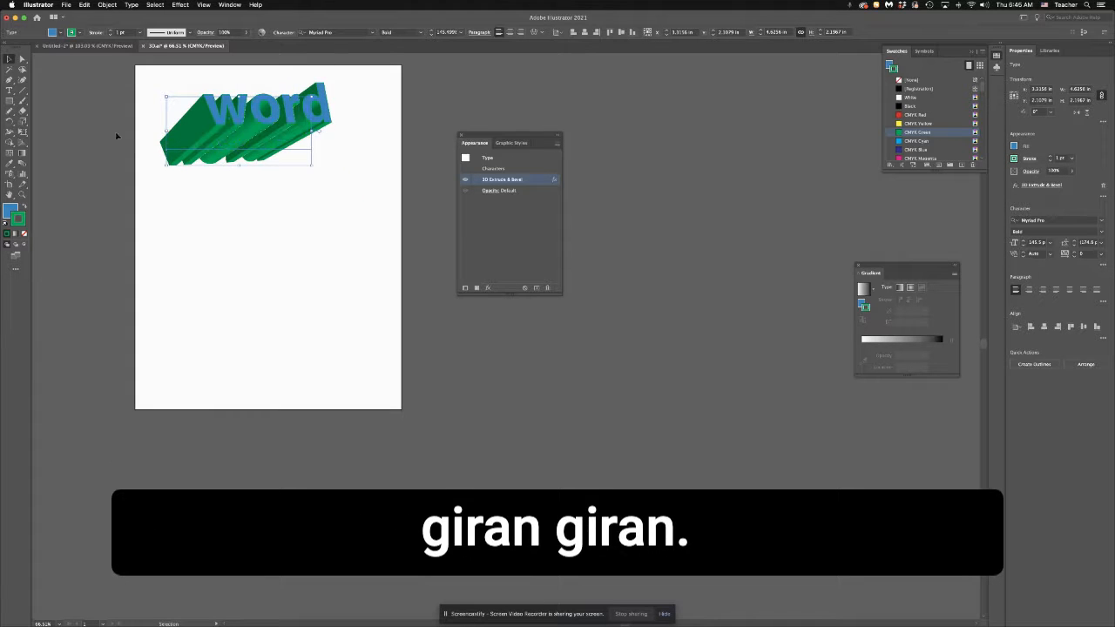
Draw a circle about 1.31 in wide on the artboard below the extruded word.
drag(9, 101, 50, 122)
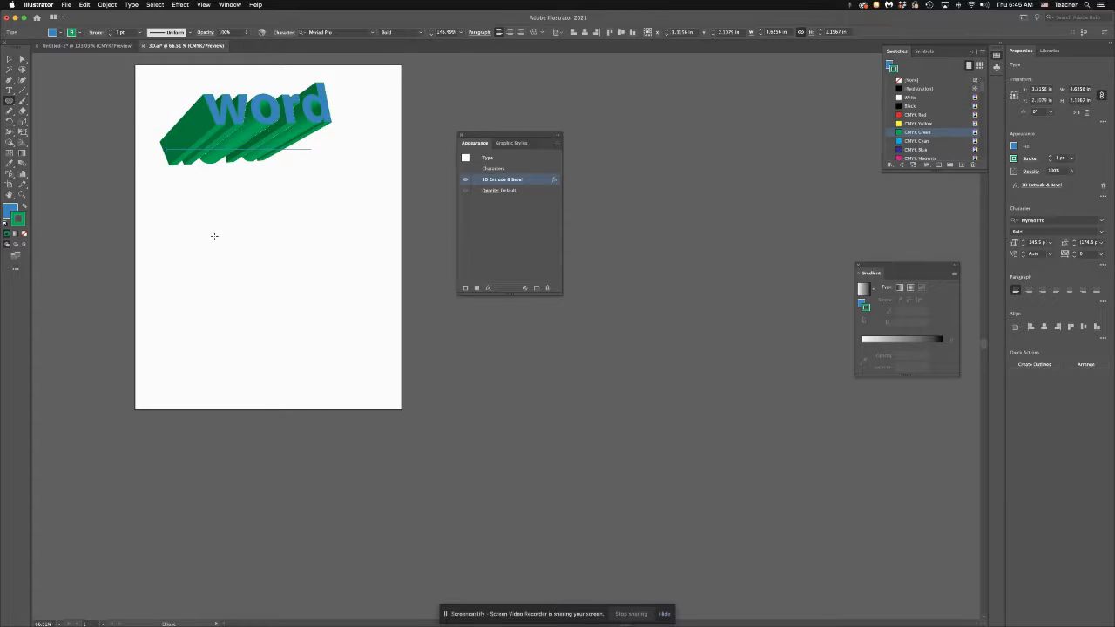
drag(187, 228, 229, 270)
Try the 3D Revolve effect on the circle, tilting it to about -60° X and offsetting it 46 pt to form a ring.
click(180, 5)
mouse_move(202, 67)
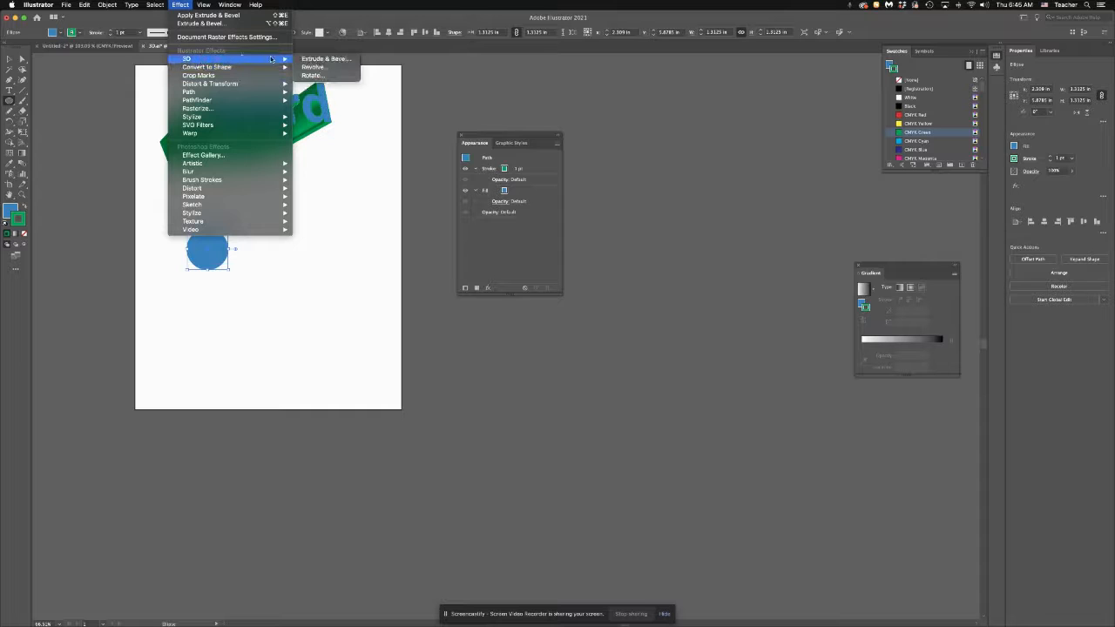
click(331, 72)
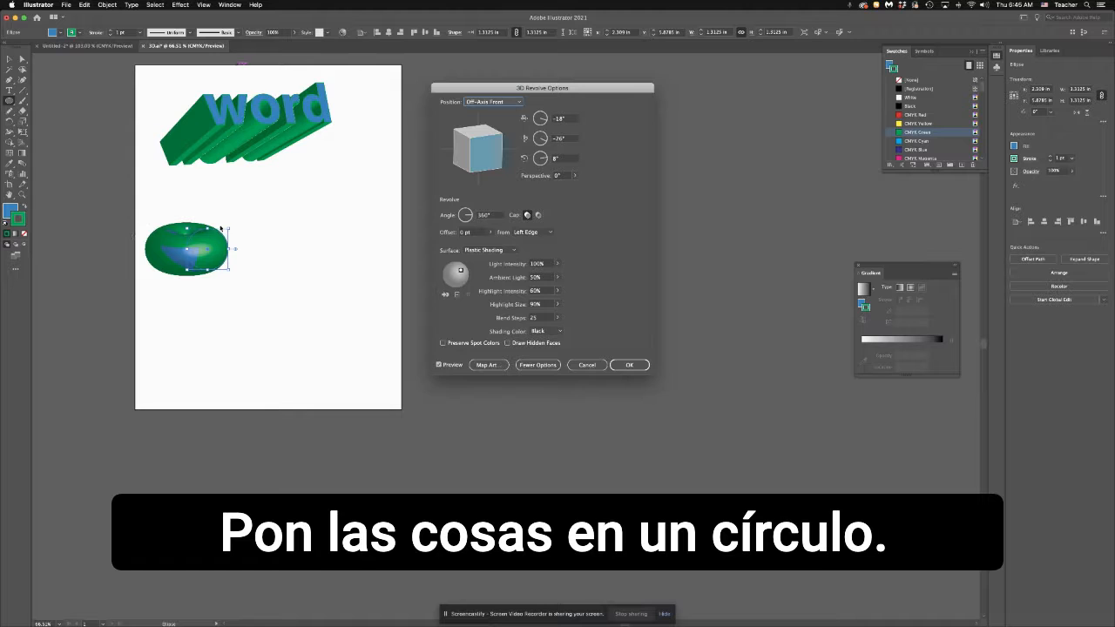
drag(481, 178, 485, 170)
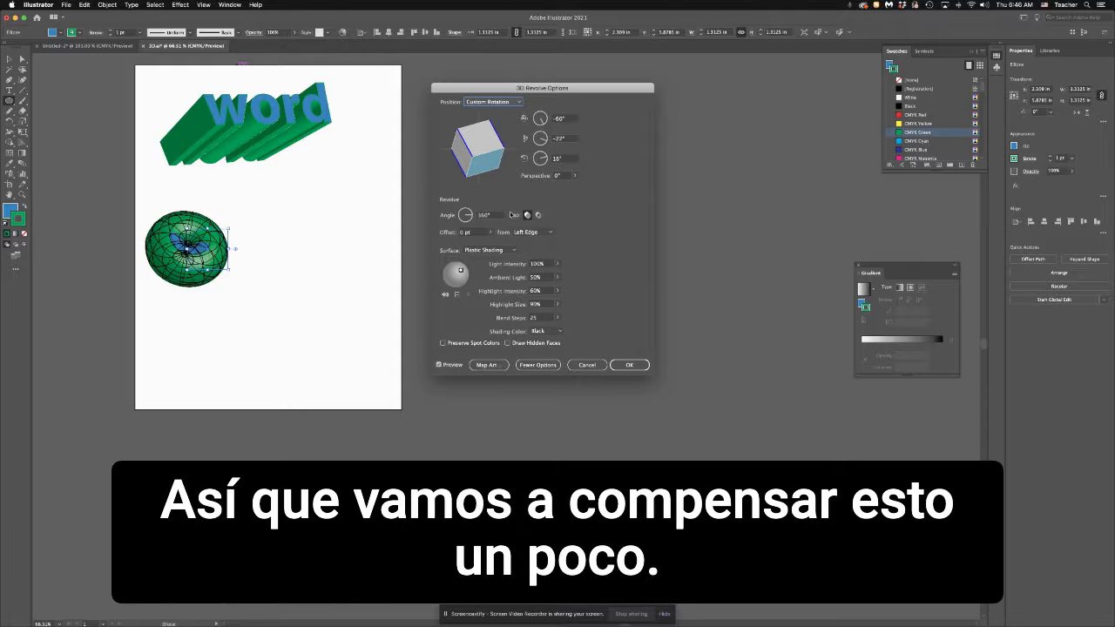
click(490, 233)
drag(457, 245, 460, 245)
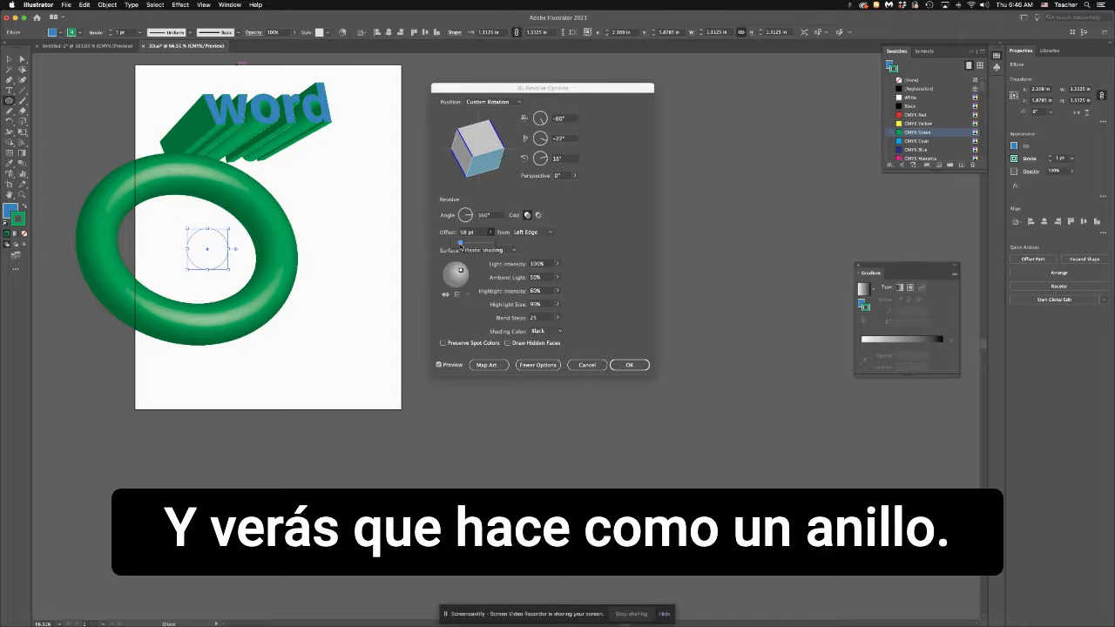
drag(461, 244, 458, 245)
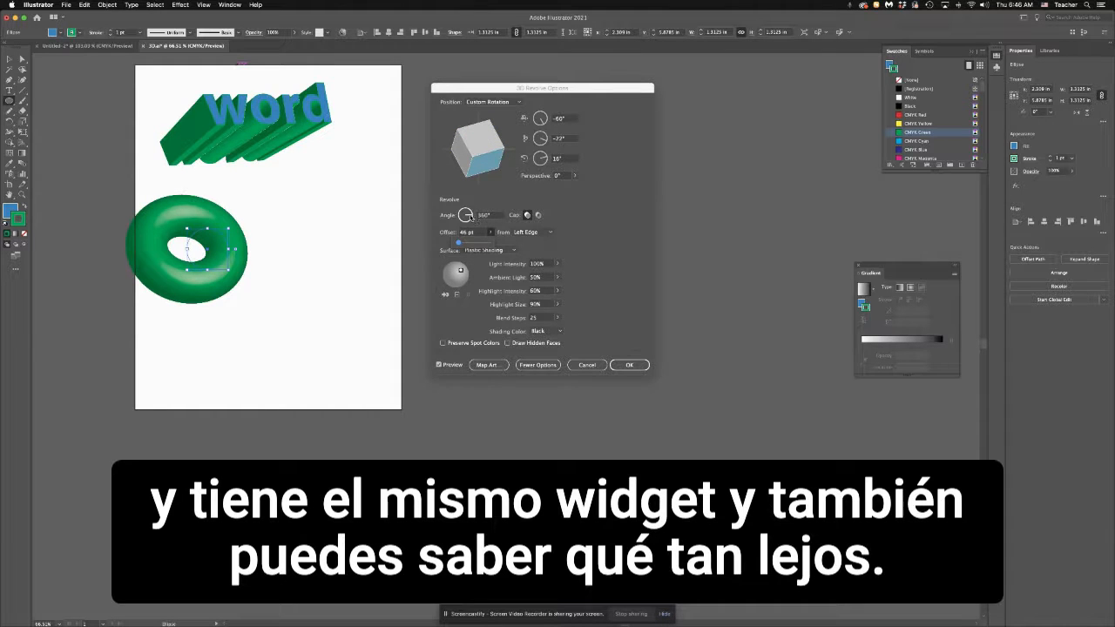
Reduce the ring's revolve angle to about 261° and tilt the open ring further.
drag(466, 215, 470, 217)
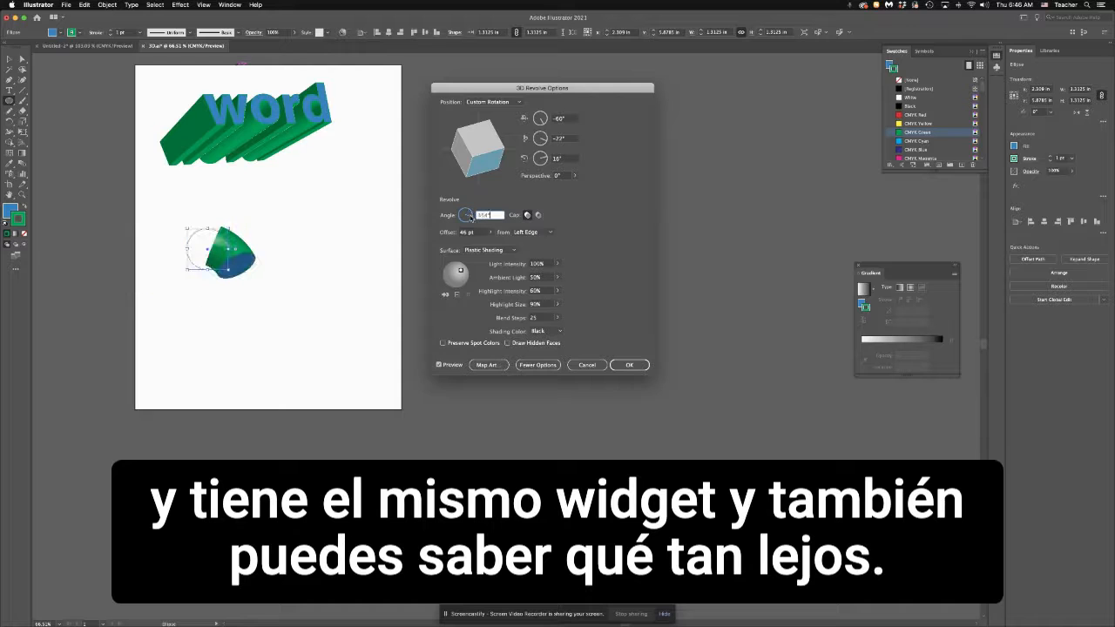
drag(471, 217, 464, 225)
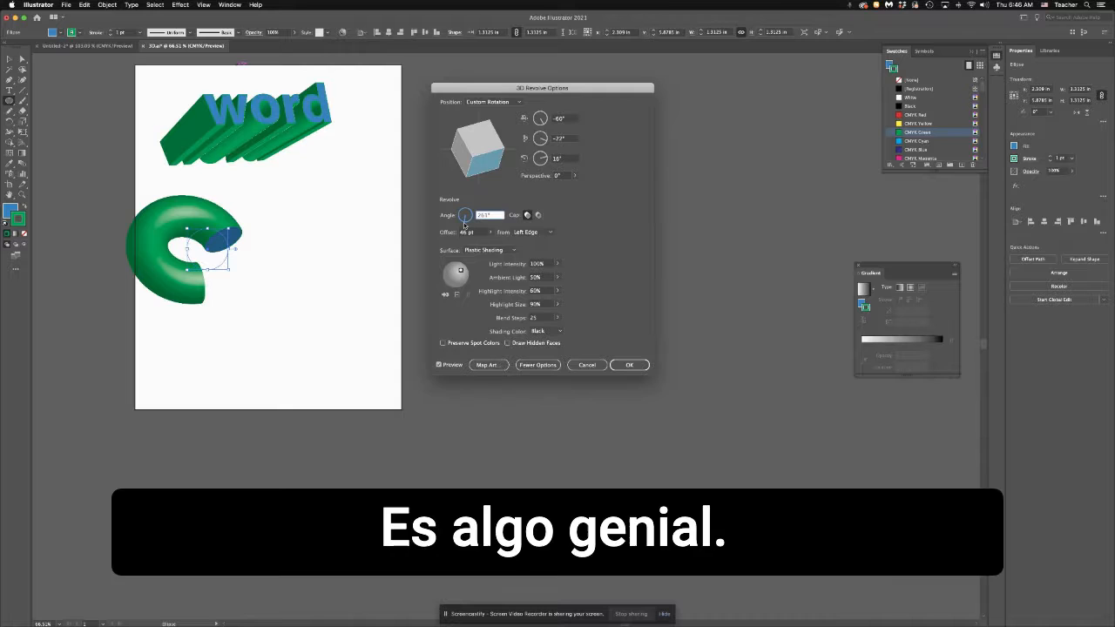
mouse_move(475, 161)
mouse_down()
mouse_move(493, 141)
mouse_move(507, 157)
mouse_move(483, 154)
mouse_up()
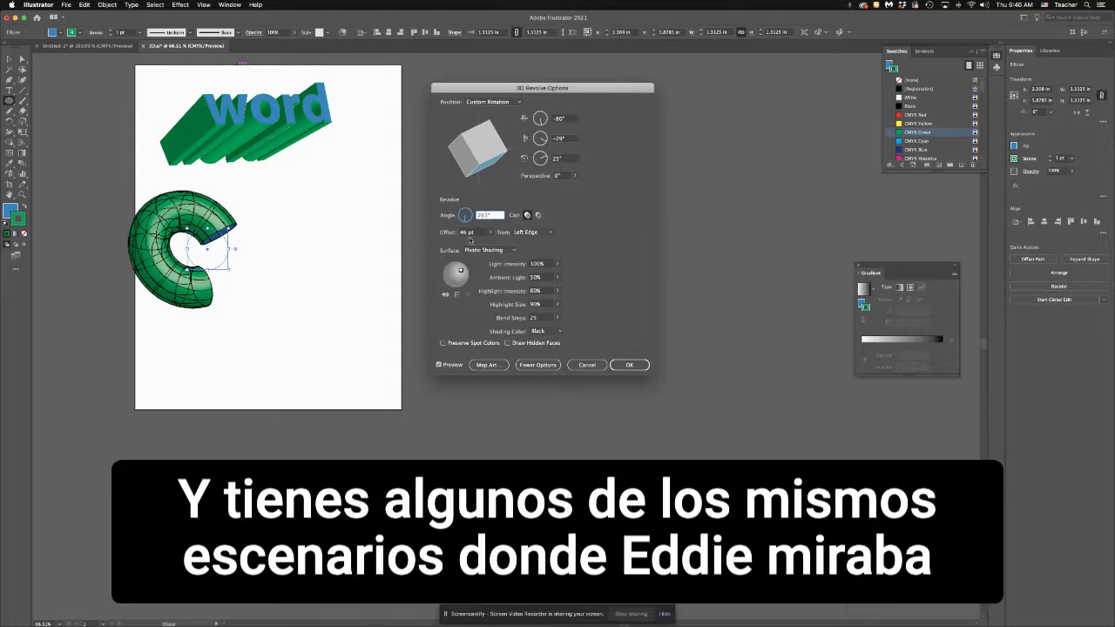
Try revolving the circle from its Right Edge, and discard the Revolve effect.
click(549, 233)
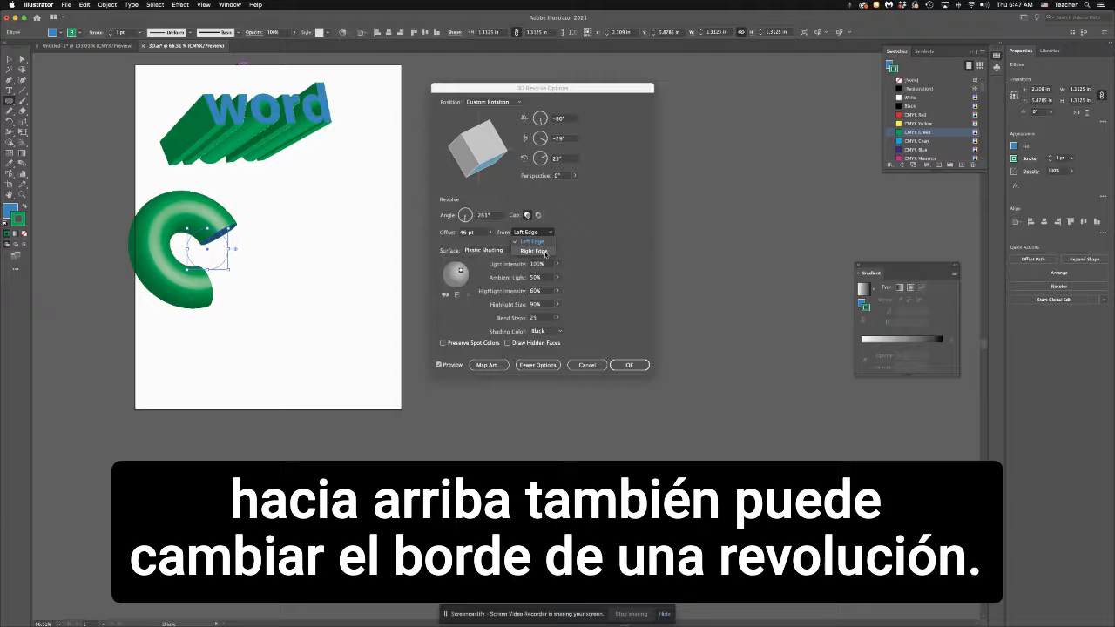
click(545, 251)
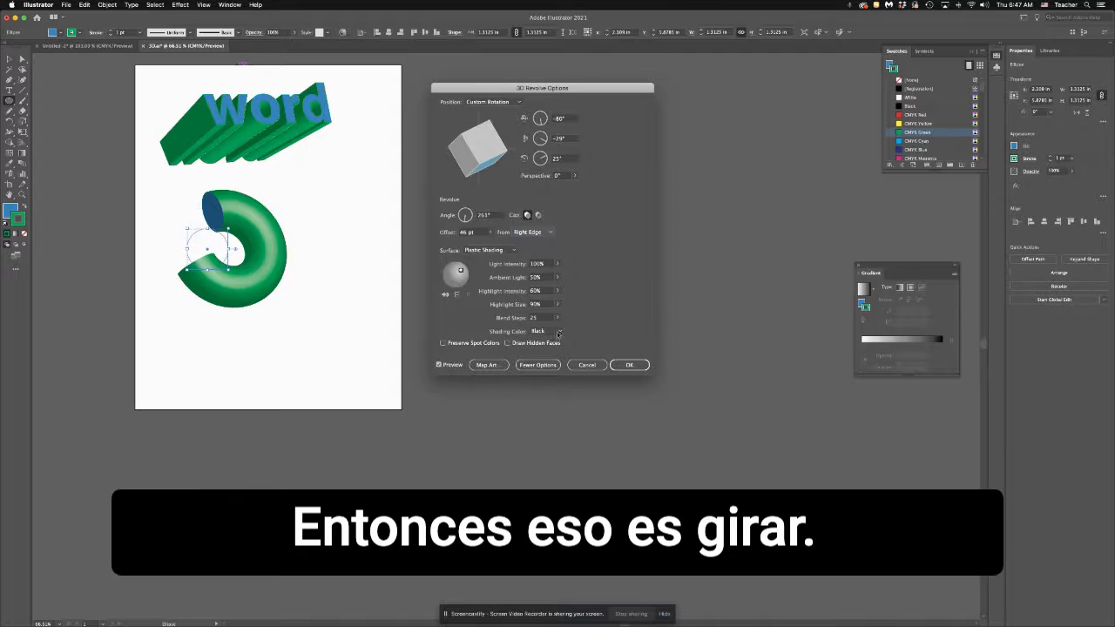
click(587, 364)
click(8, 110)
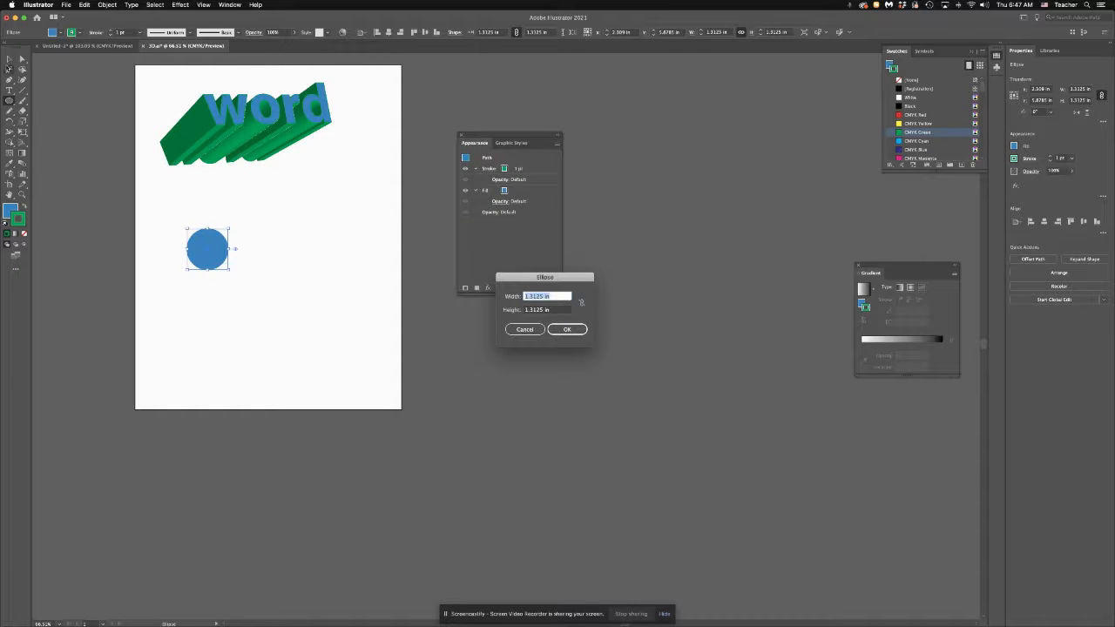
click(525, 329)
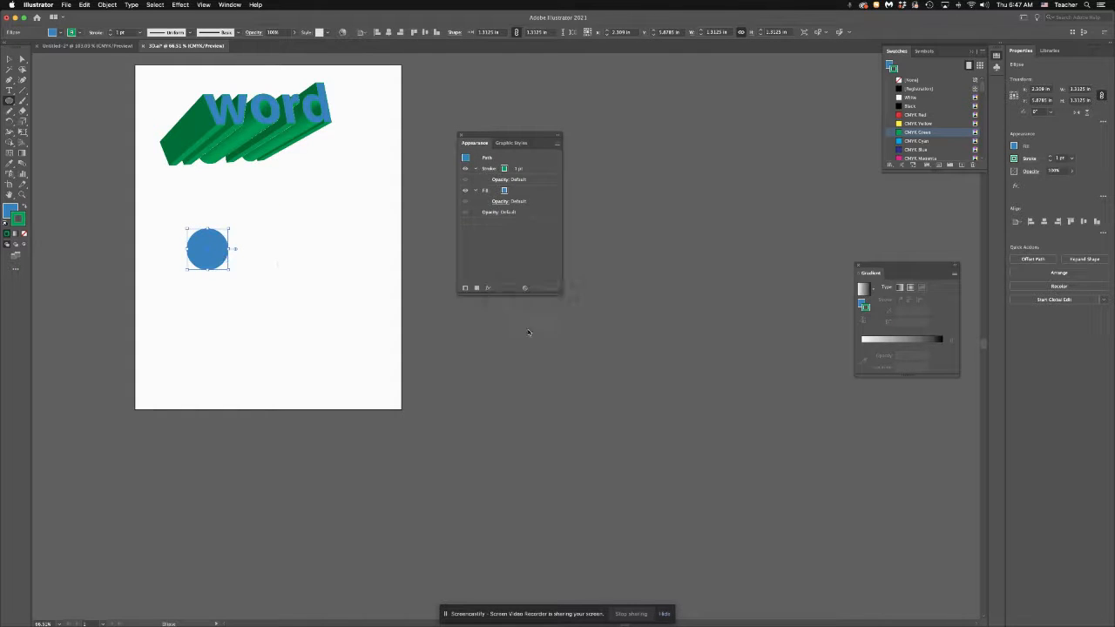
Move the circle toward the artboard's center and subtract a rectangle drawn over its left half to leave a half circle.
click(8, 58)
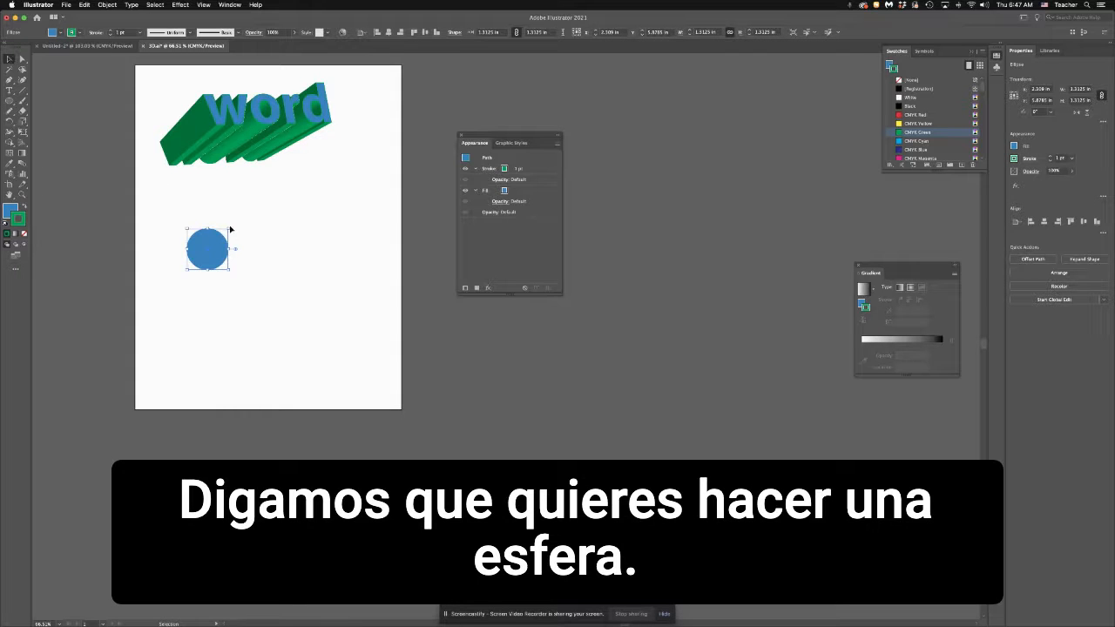
drag(225, 259, 294, 242)
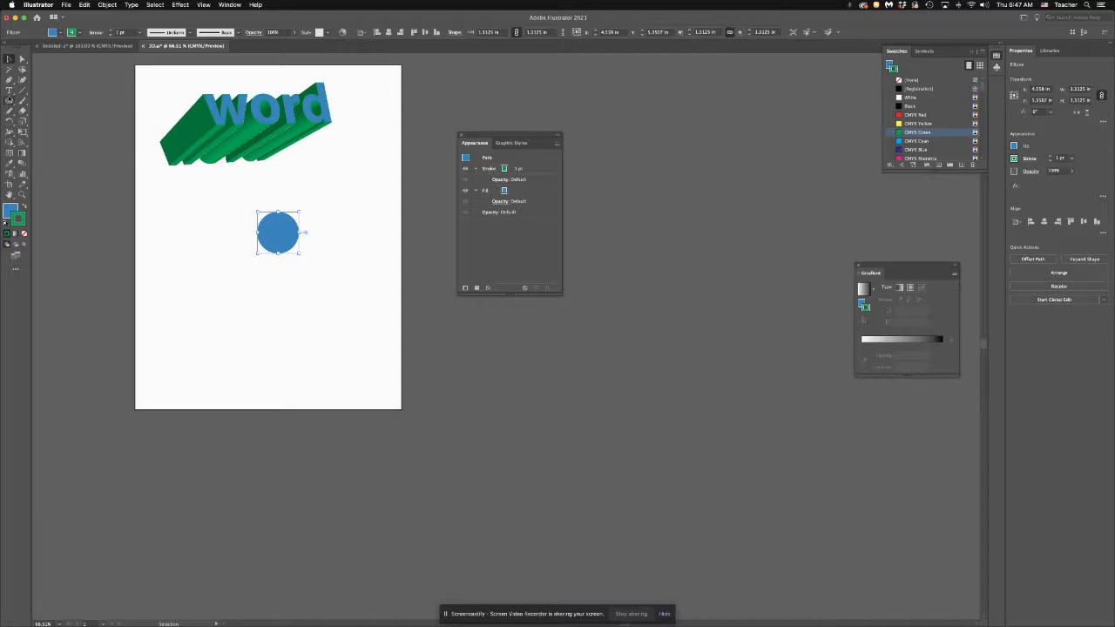
click(10, 101)
click(38, 102)
drag(246, 196, 261, 222)
key(v)
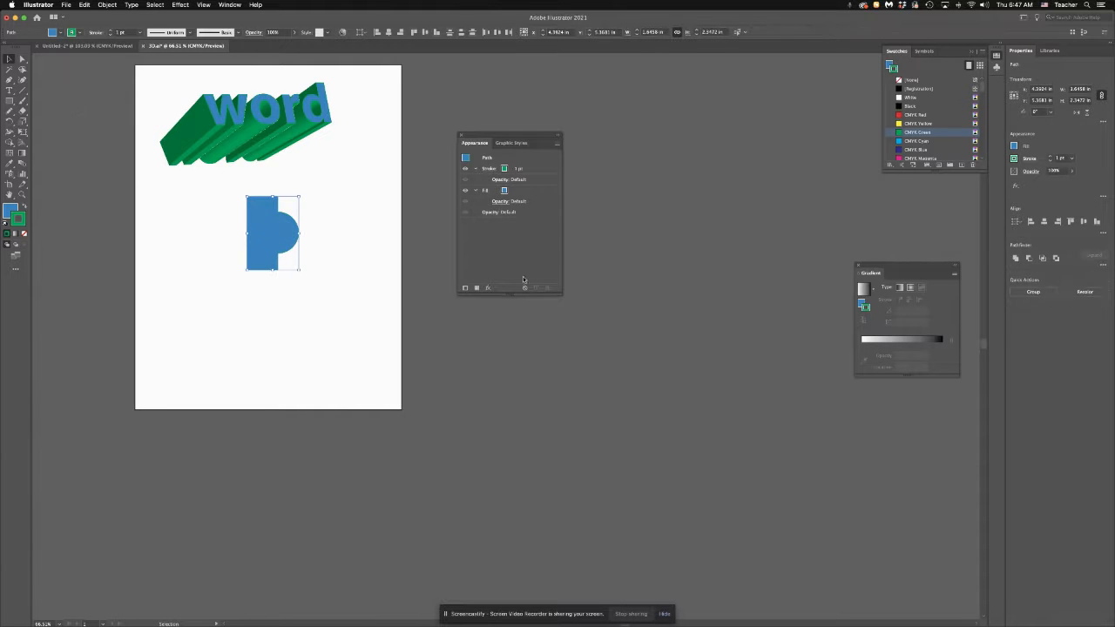
click(1029, 258)
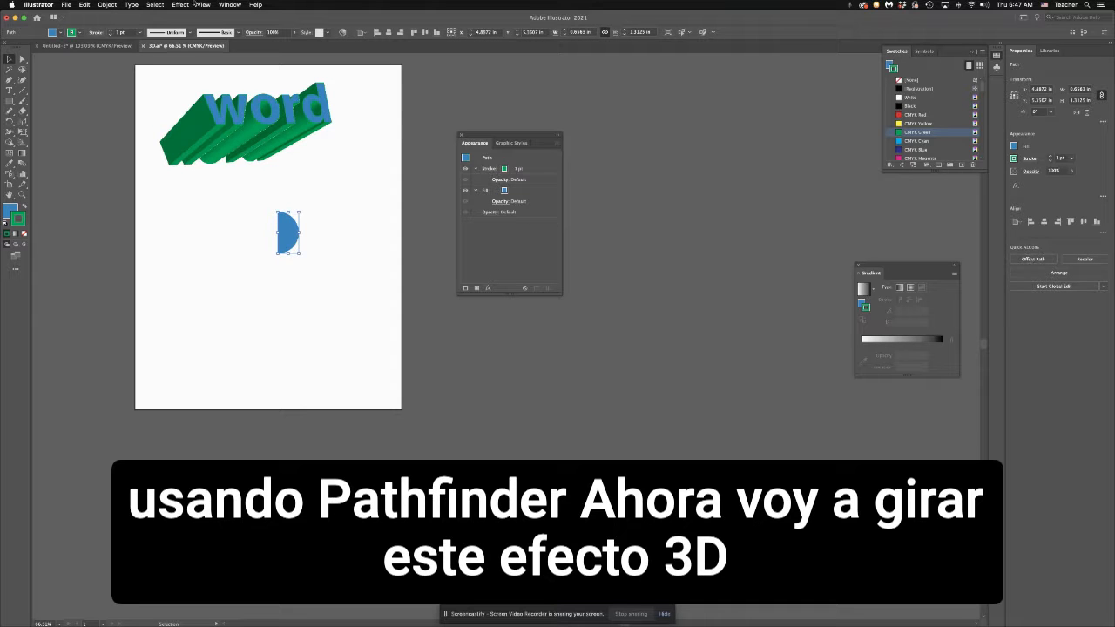
Revolve the half circle in 3D with the default 360° angle and 0 pt offset to form a sphere.
click(180, 4)
mouse_move(200, 58)
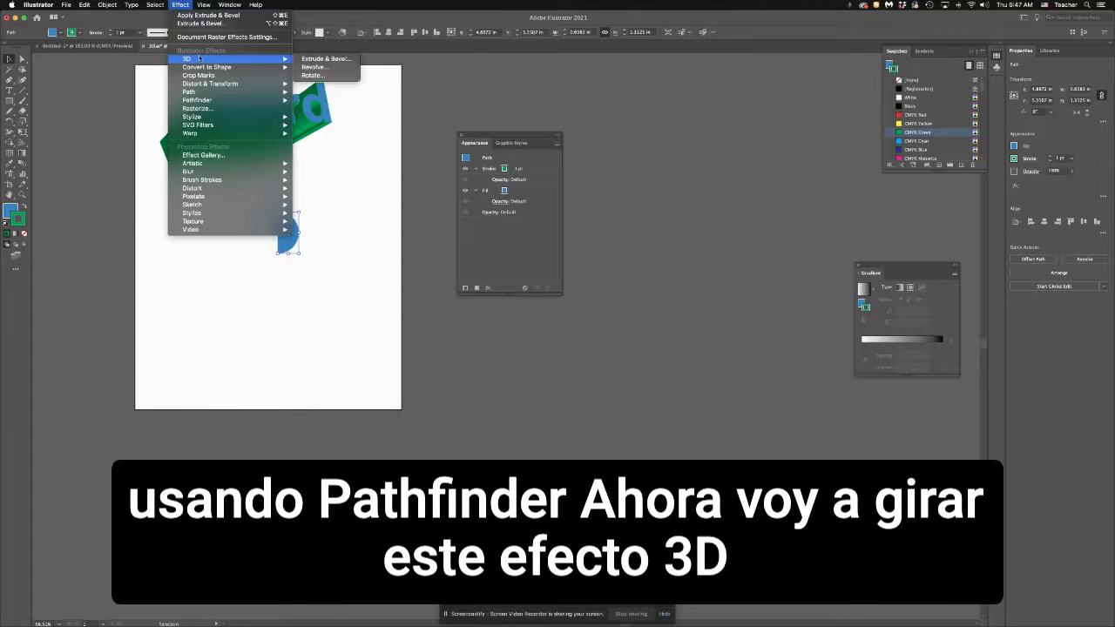
click(318, 67)
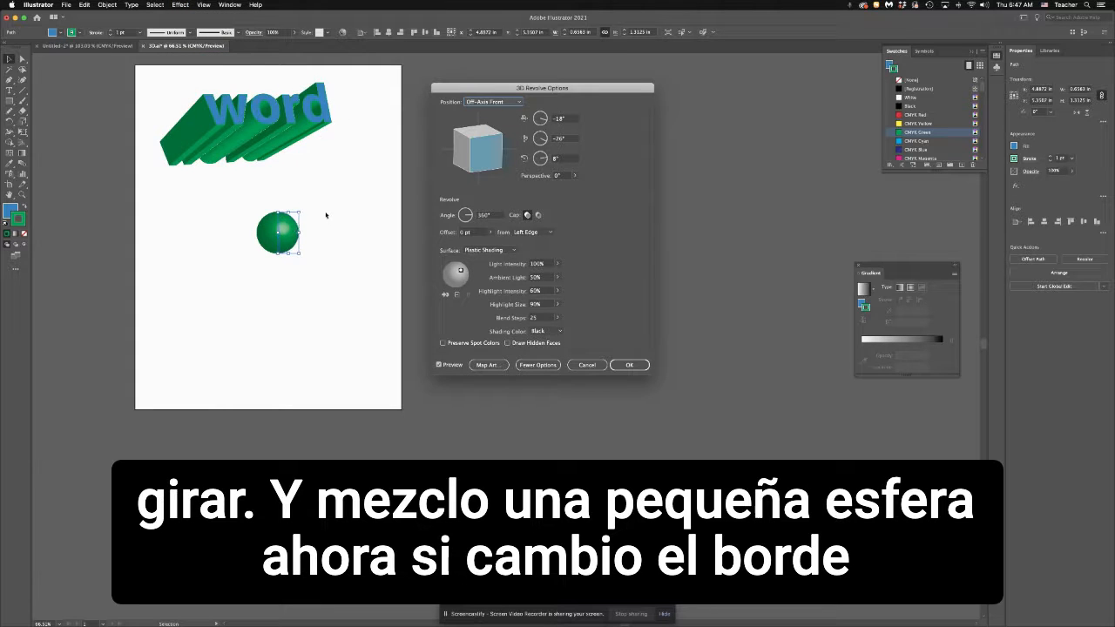
Compare revolving from the Right Edge, restore the Left Edge, apply the Revolve effect and deselect the sphere.
click(524, 232)
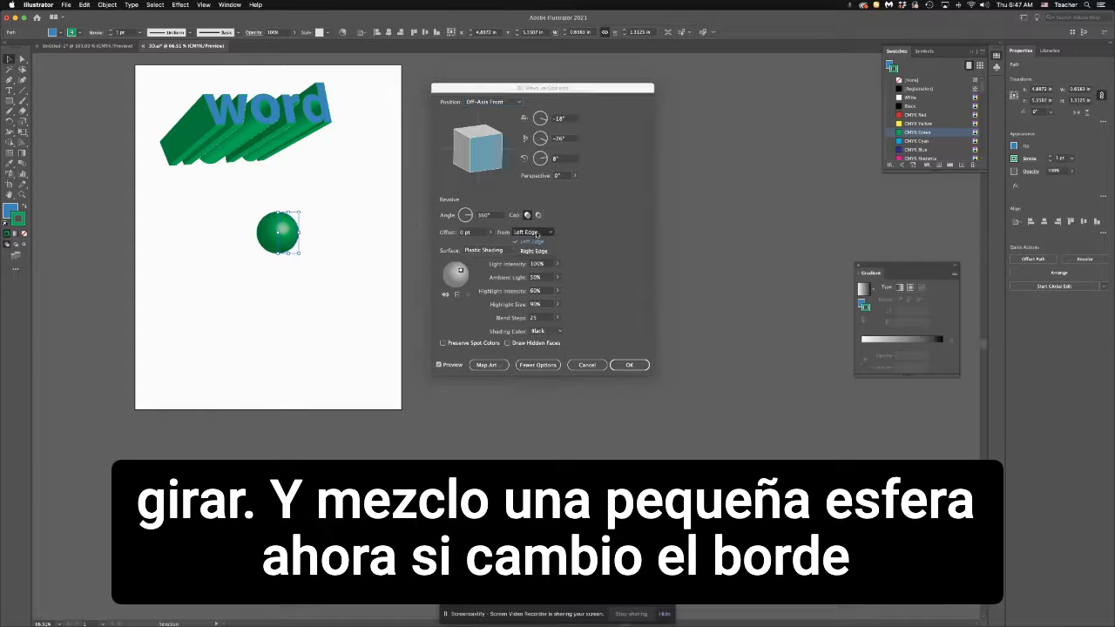
click(536, 251)
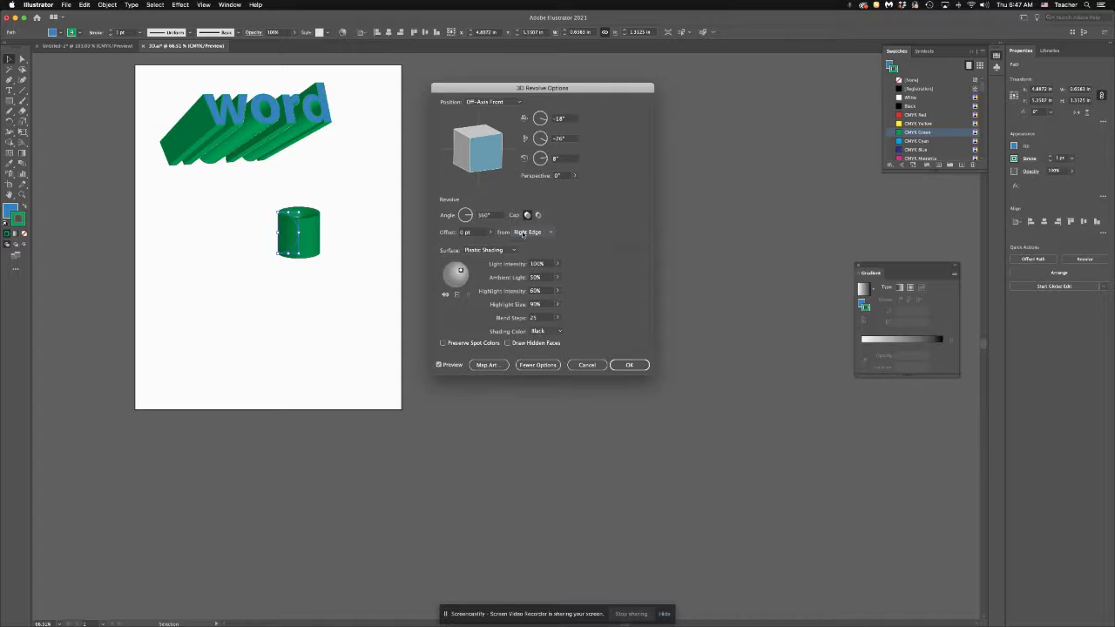
click(525, 231)
click(531, 244)
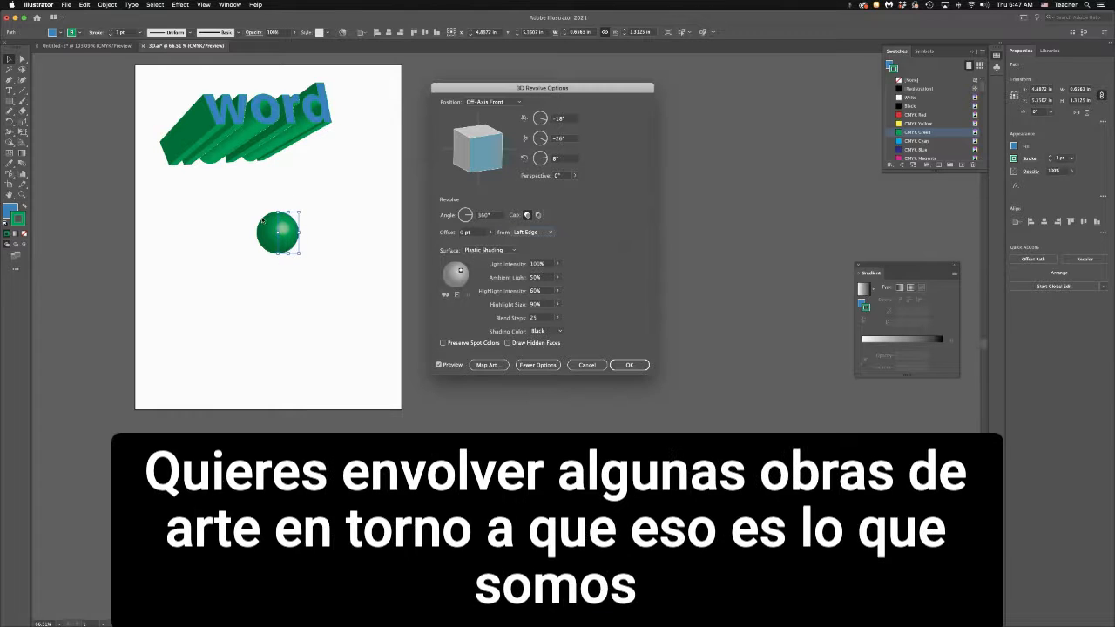
click(624, 365)
click(304, 301)
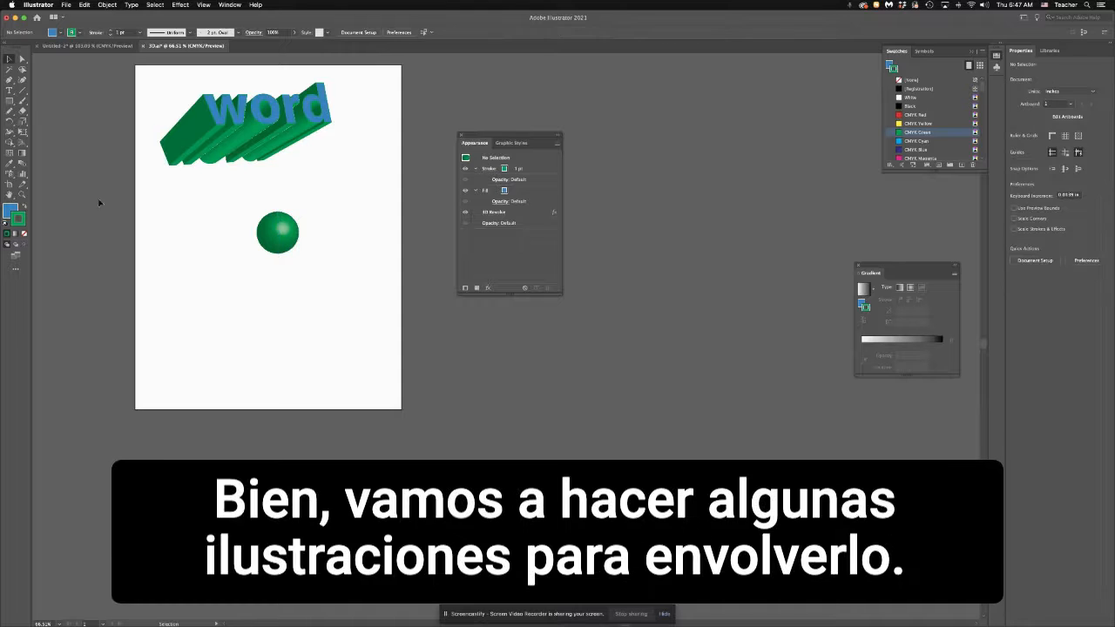
Draw a rectangle about 4.58 in wide and 2.47 in high below the sphere.
key(m)
drag(169, 283, 313, 360)
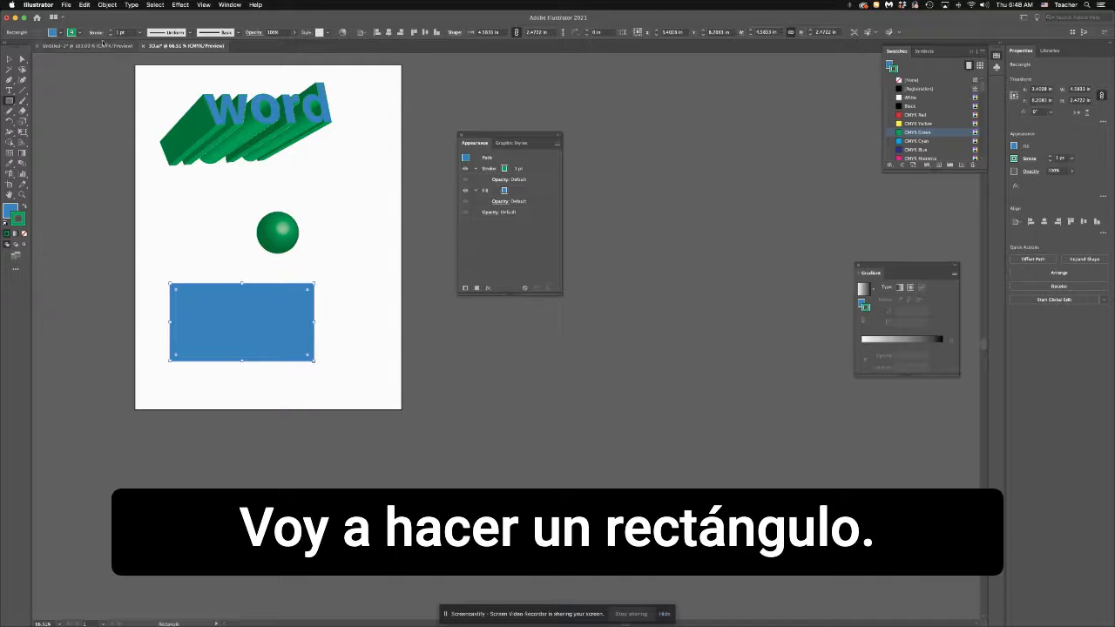
Split the blue rectangle below the sphere into a grid of 1 row and 5 columns with a 0 in gutter.
click(107, 5)
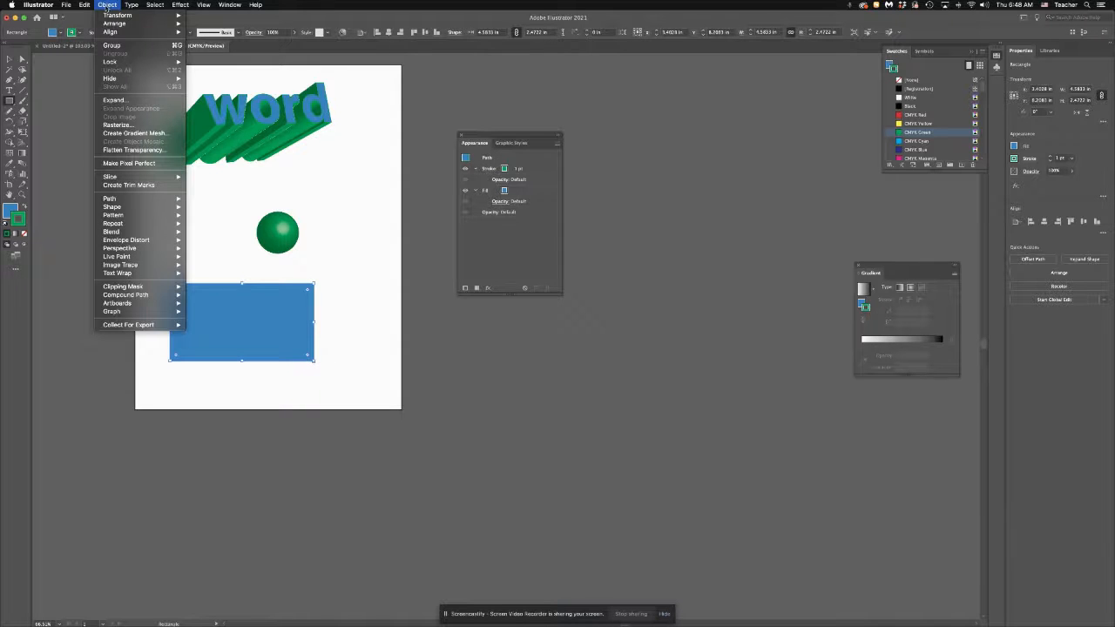
mouse_move(129, 199)
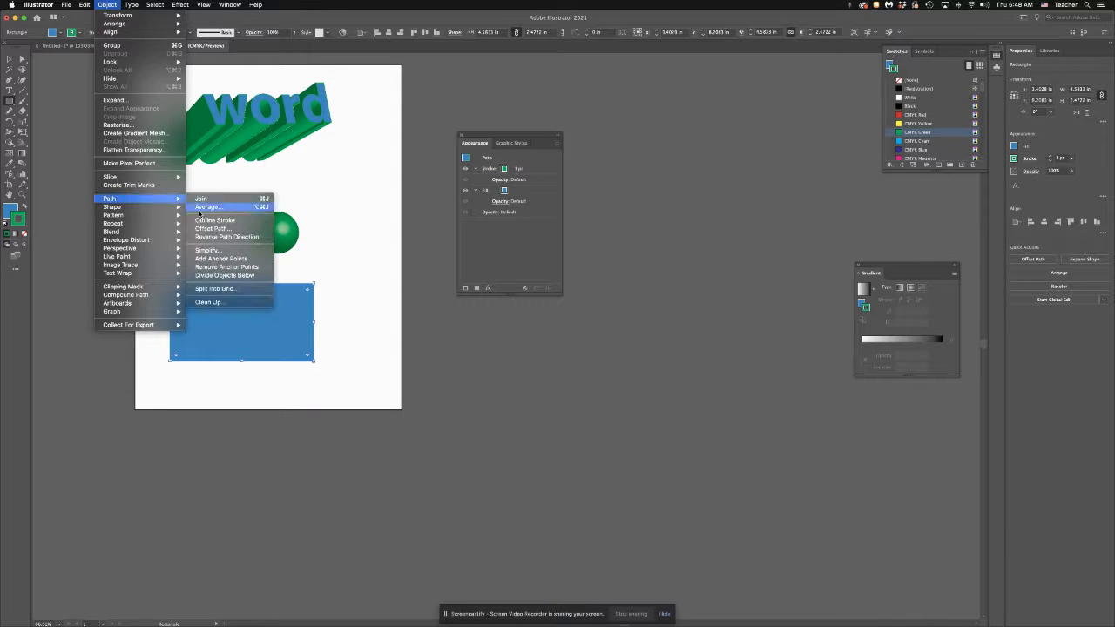
click(214, 289)
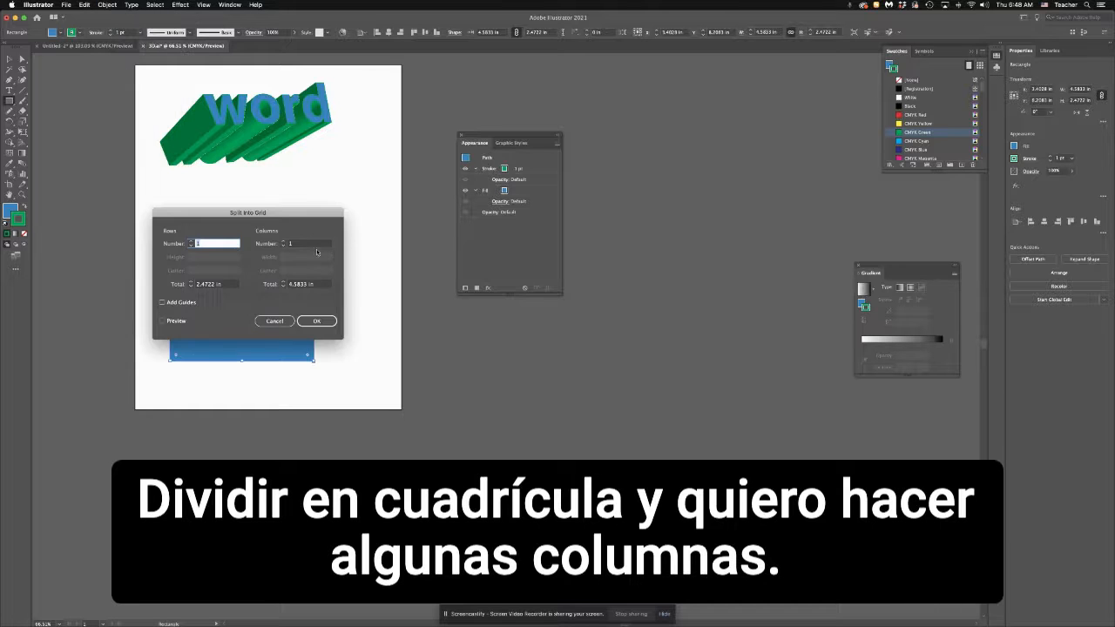
drag(275, 223, 580, 376)
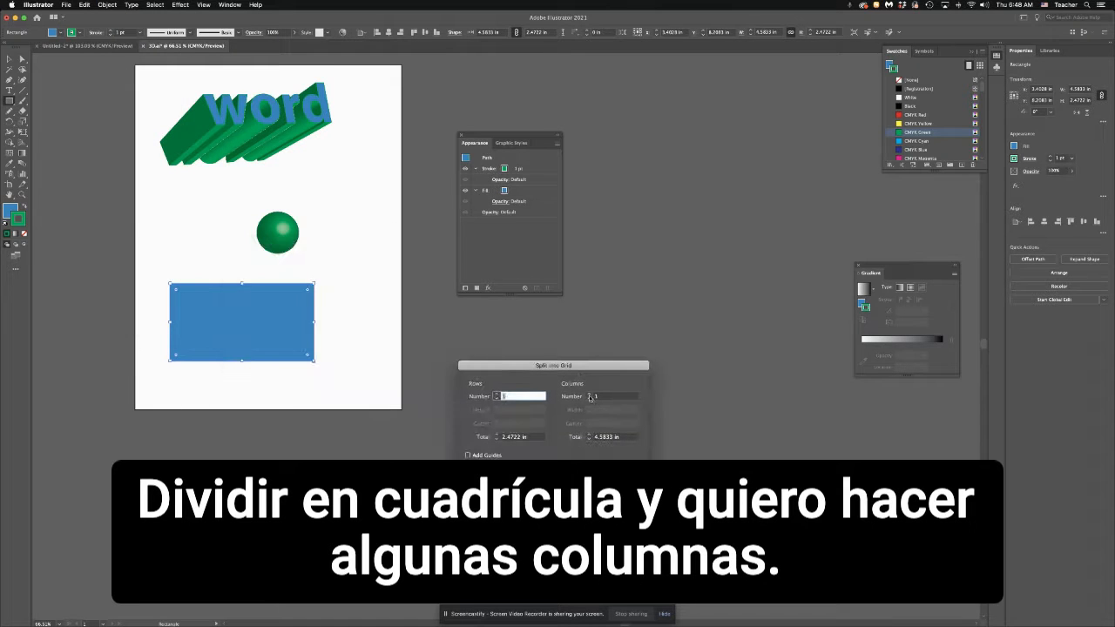
click(589, 396)
click(589, 395)
click(590, 395)
click(484, 474)
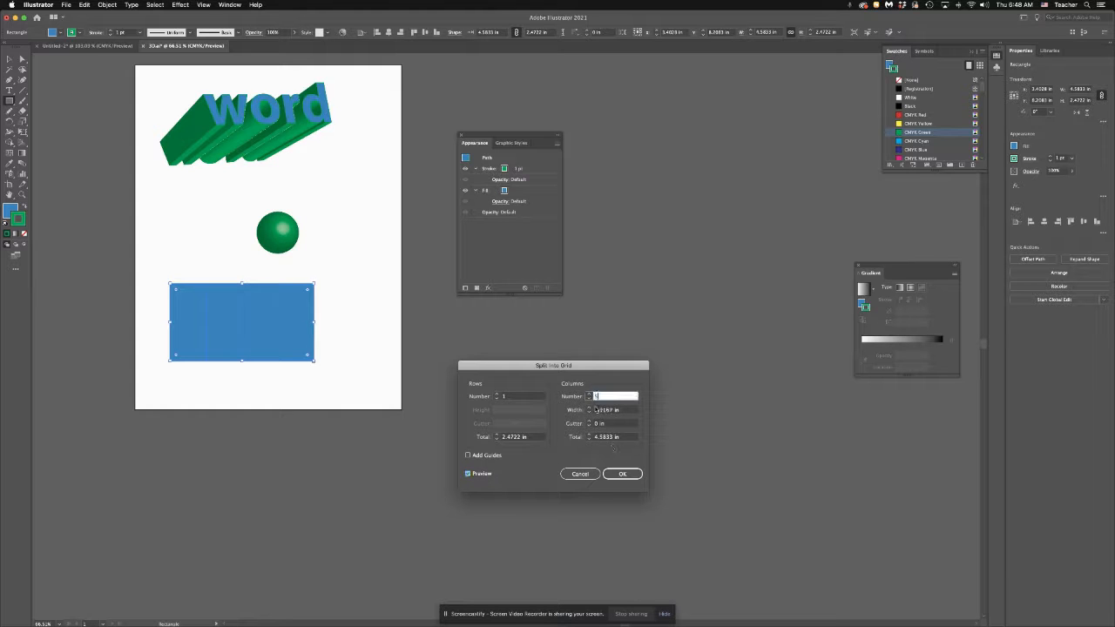
click(622, 474)
key(v)
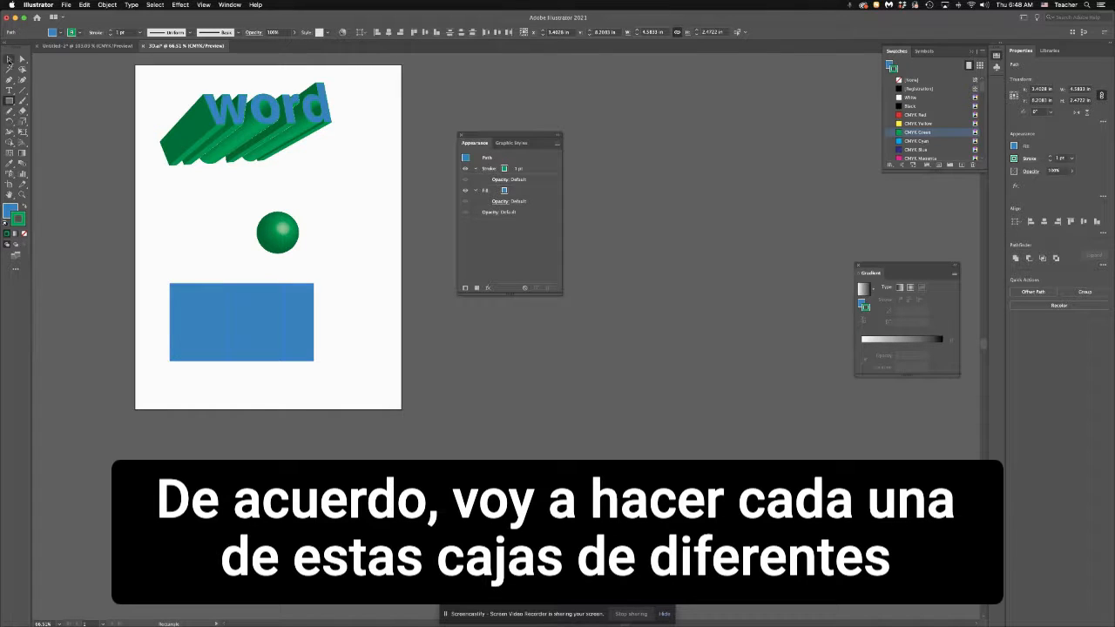
click(183, 312)
click(940, 117)
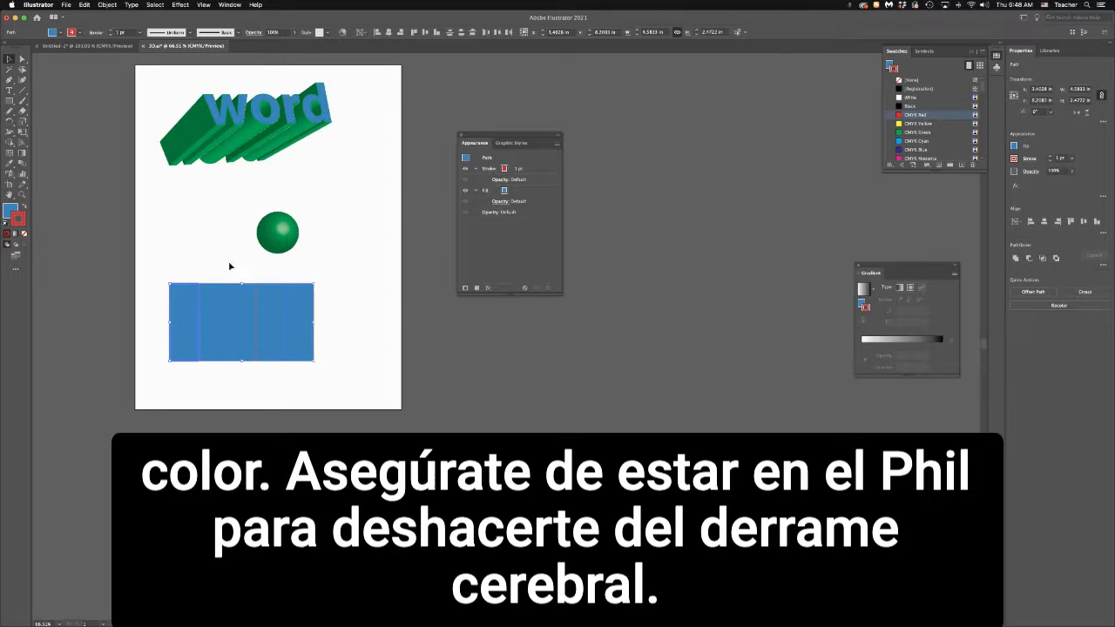
key(super+z)
click(170, 256)
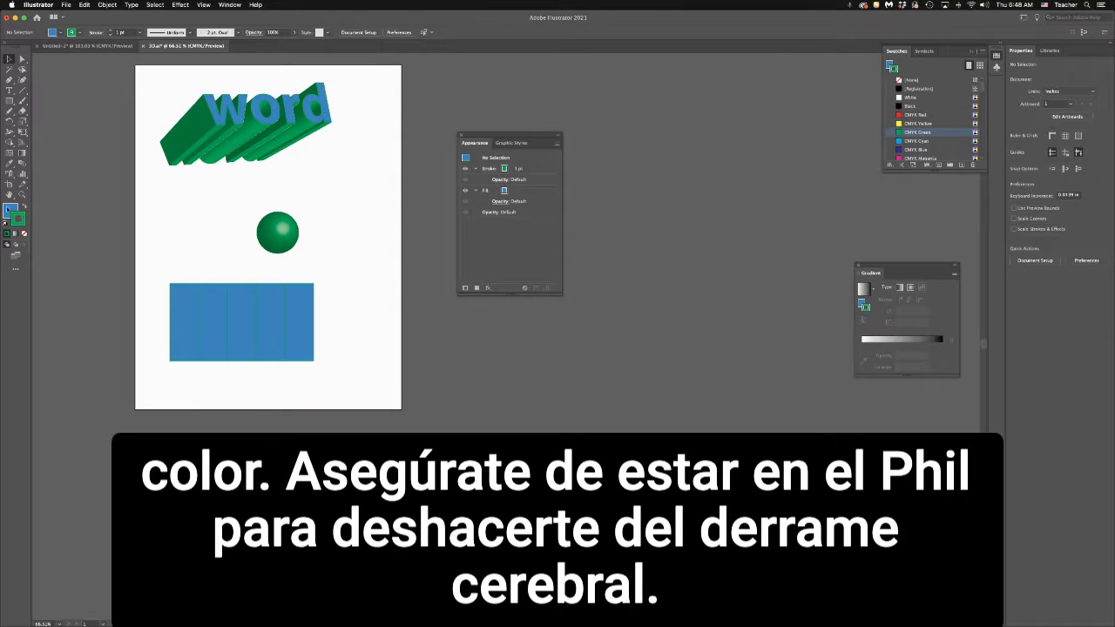
Remove the stroke from all five columns and fill the rightmost column with CMYK Red.
drag(376, 372, 376, 372)
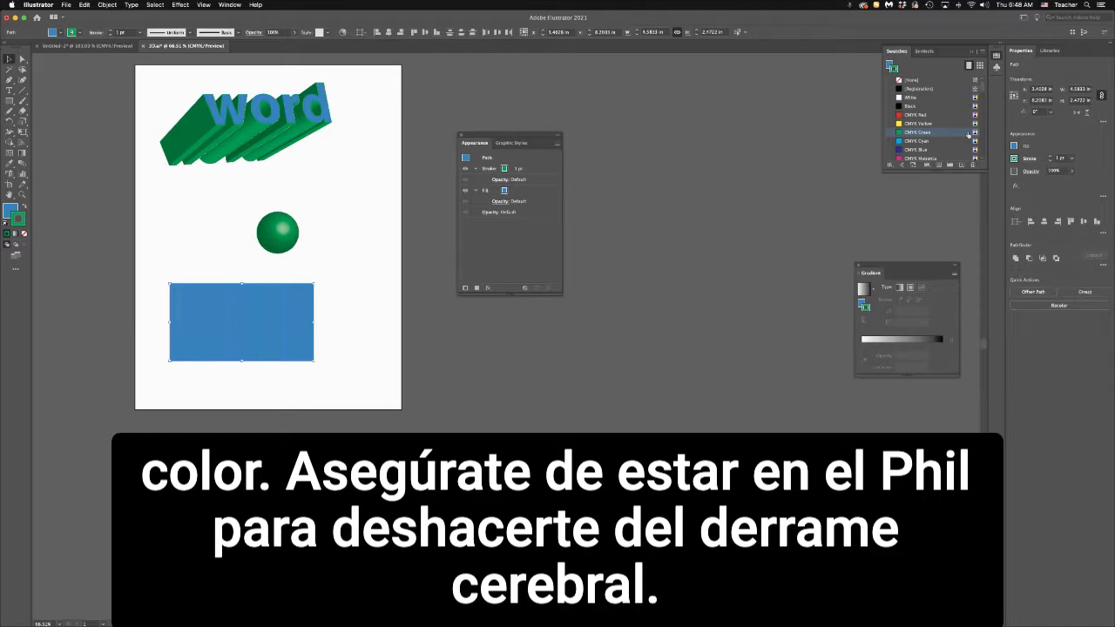
click(906, 80)
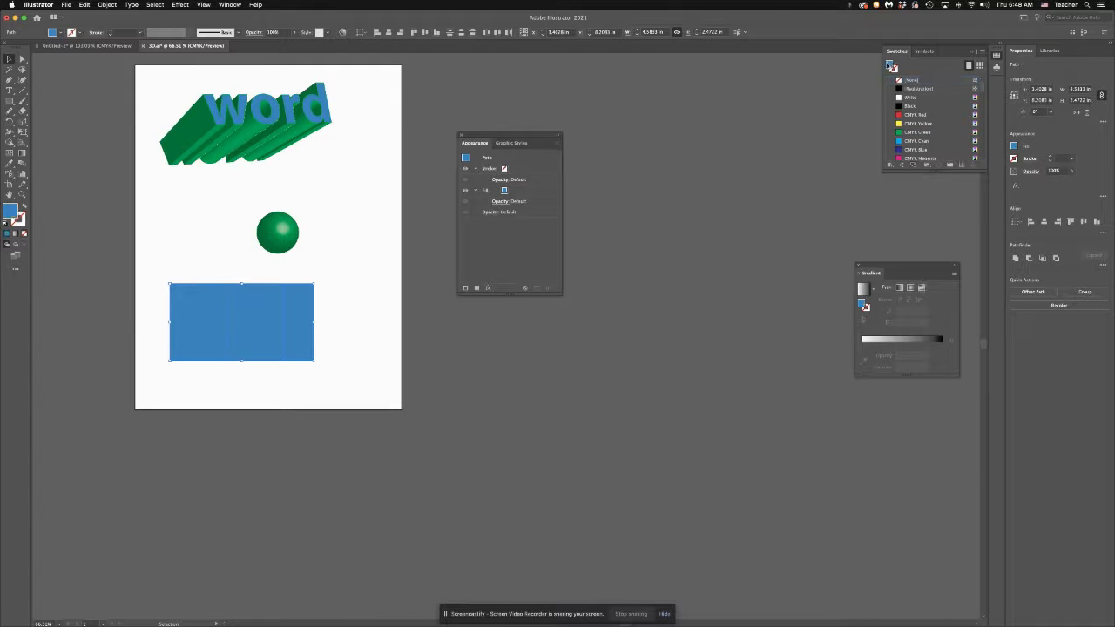
click(301, 343)
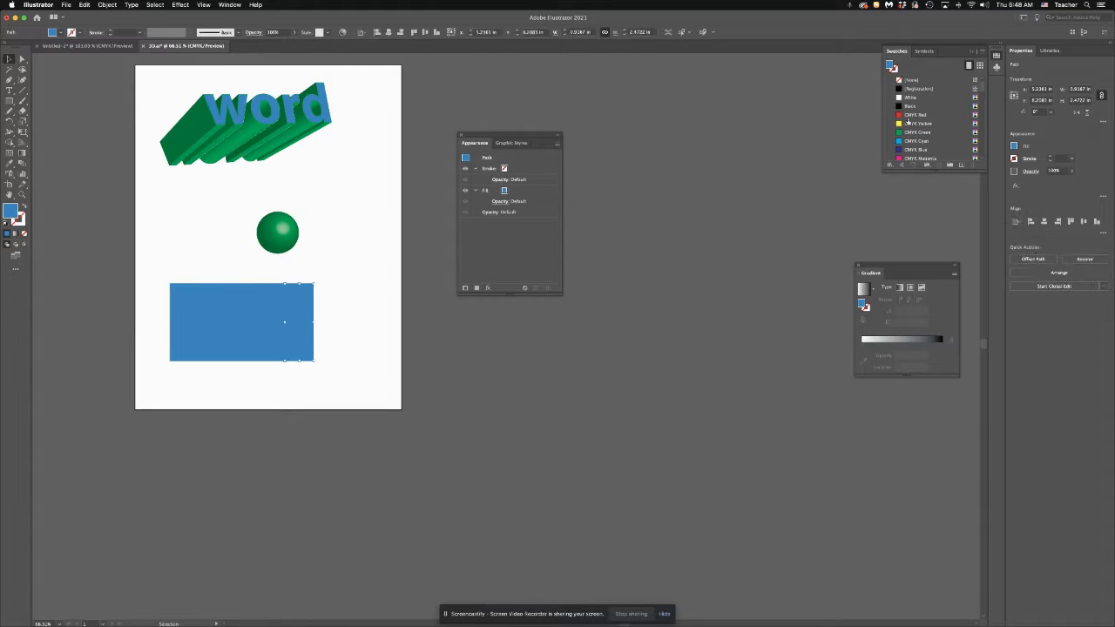
click(908, 115)
Fill the remaining four columns, from right to left, with CMYK Yellow, CMYK Green, CMYK Cyan and CMYK Blue.
drag(896, 51, 368, 290)
click(269, 314)
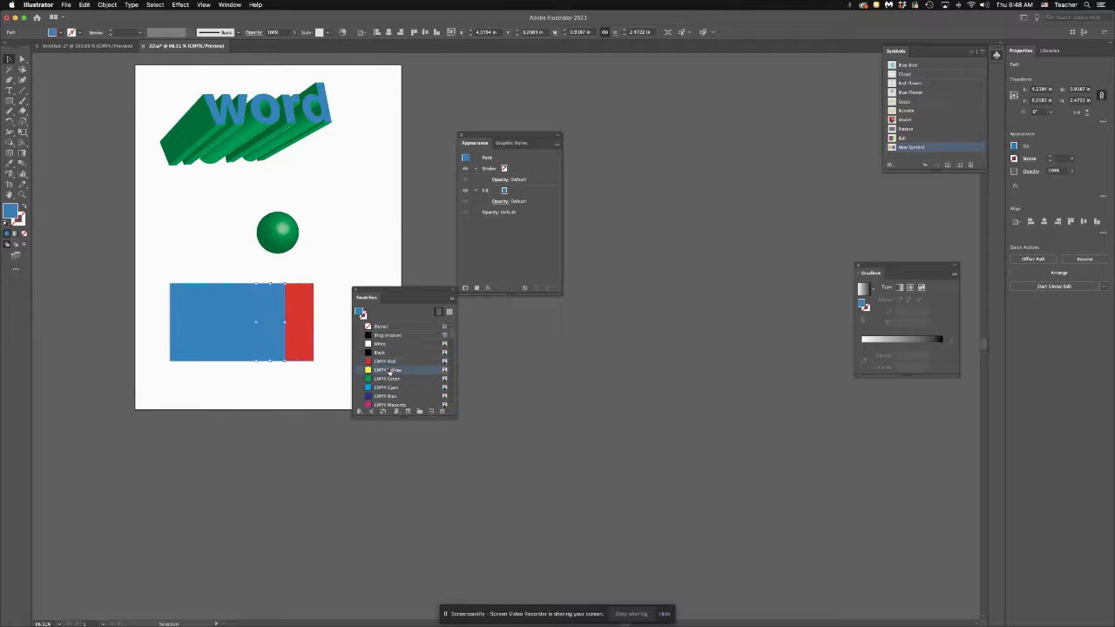
click(388, 371)
click(237, 320)
click(388, 380)
click(212, 322)
click(389, 388)
click(177, 320)
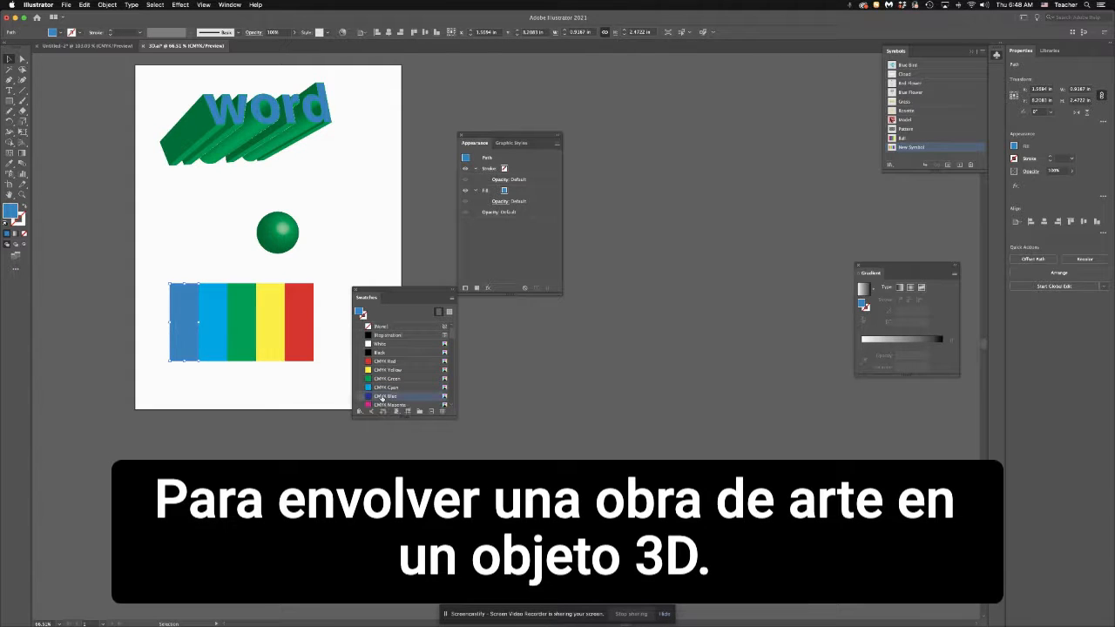
click(407, 397)
Draw a rectangle about 4.58 in wide and 0.24 in high along the stripes' upper edge and fill it white.
drag(369, 294, 519, 340)
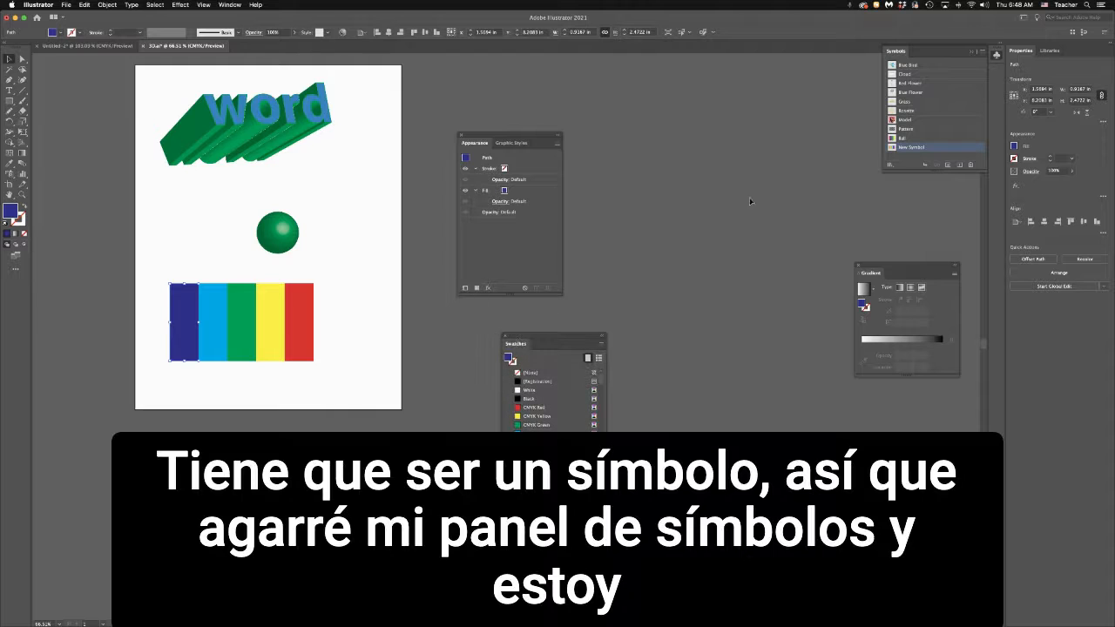
drag(896, 50, 397, 225)
drag(505, 135, 584, 116)
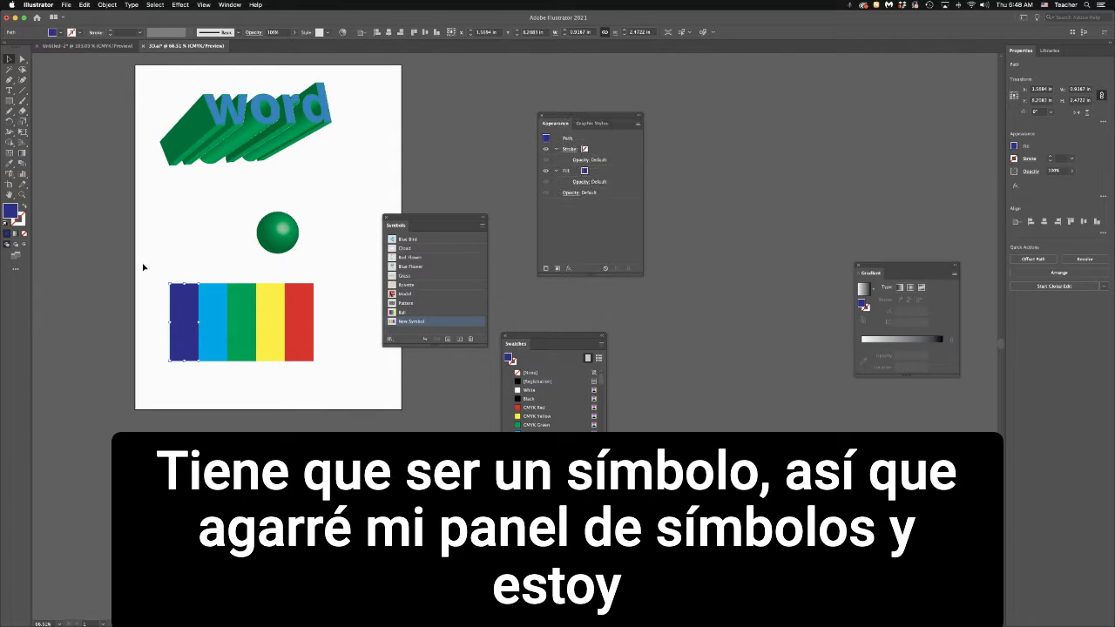
click(10, 101)
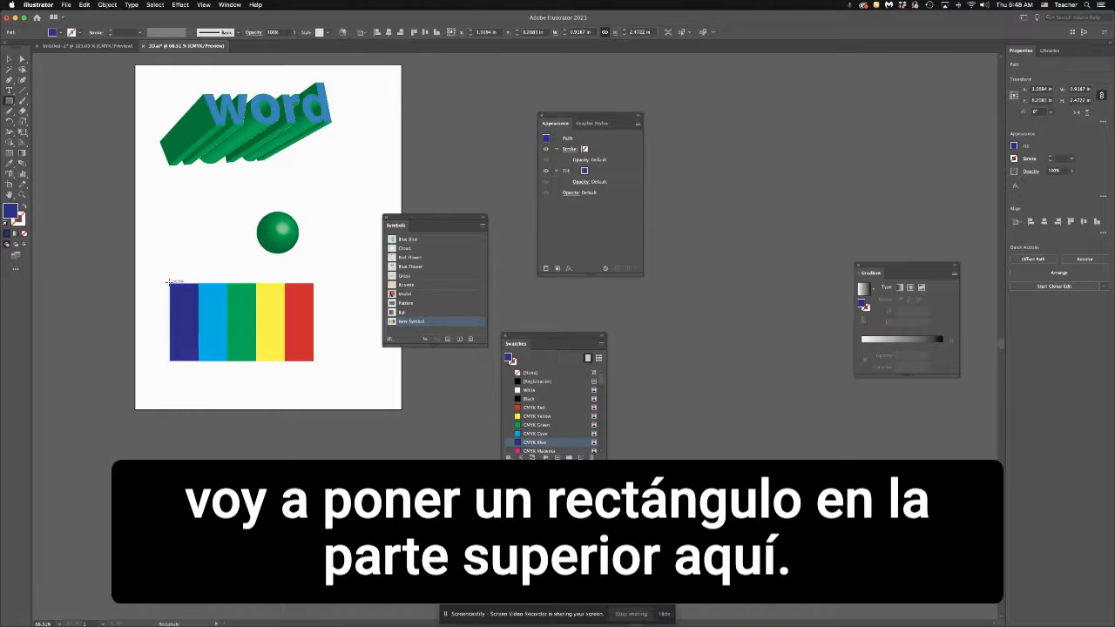
drag(169, 279, 314, 277)
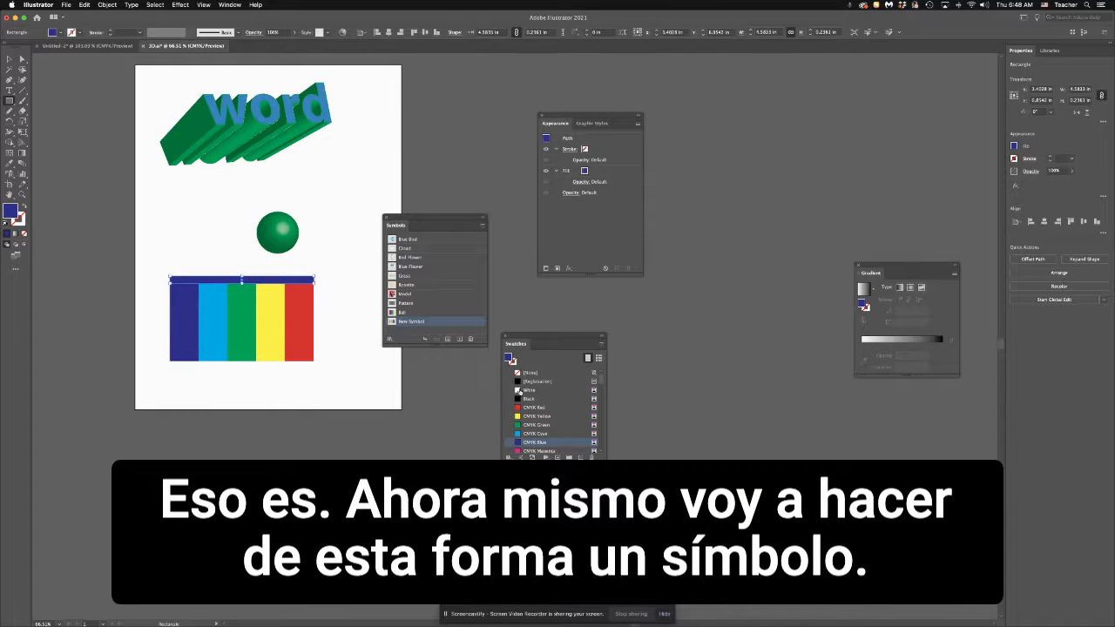
click(528, 389)
Turn the stripes and the white strip together into a new dynamic symbol with the default name and options.
click(9, 58)
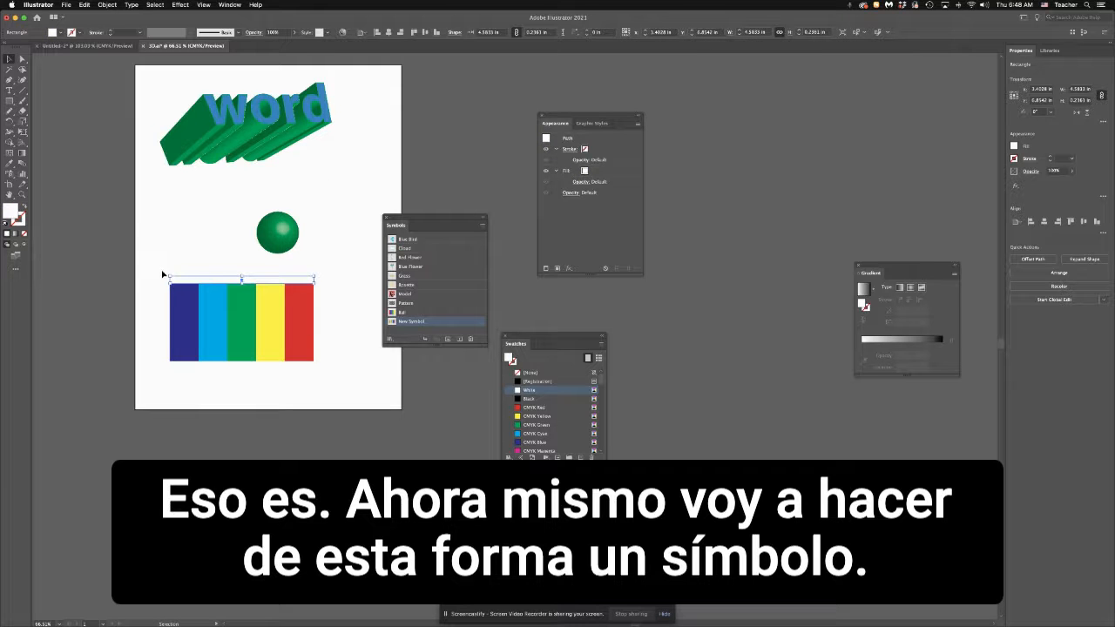
drag(315, 359, 432, 333)
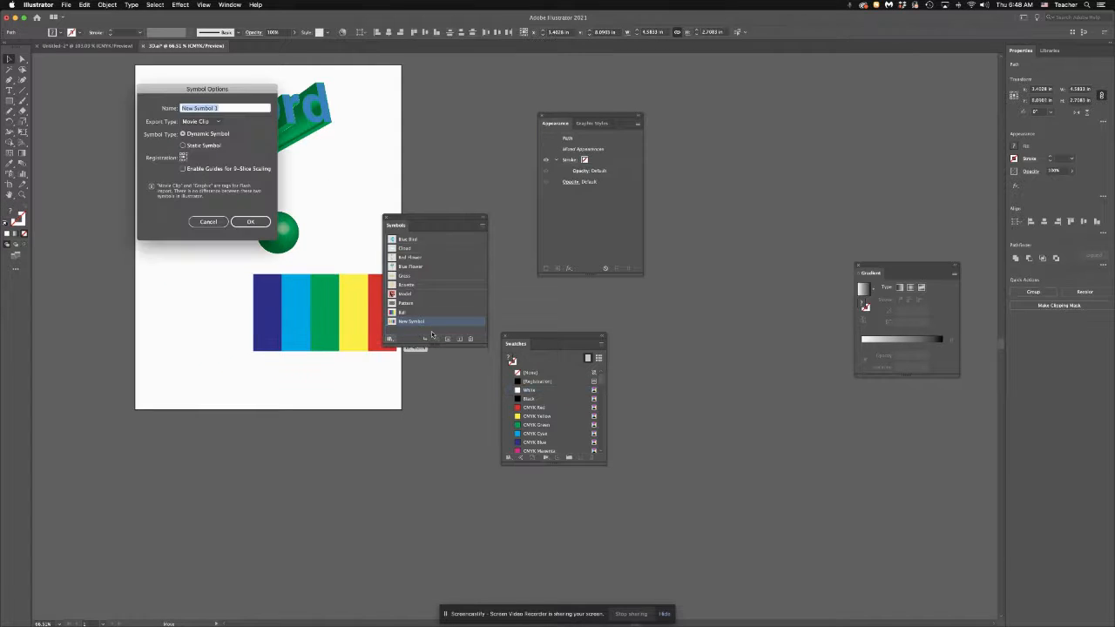
click(250, 221)
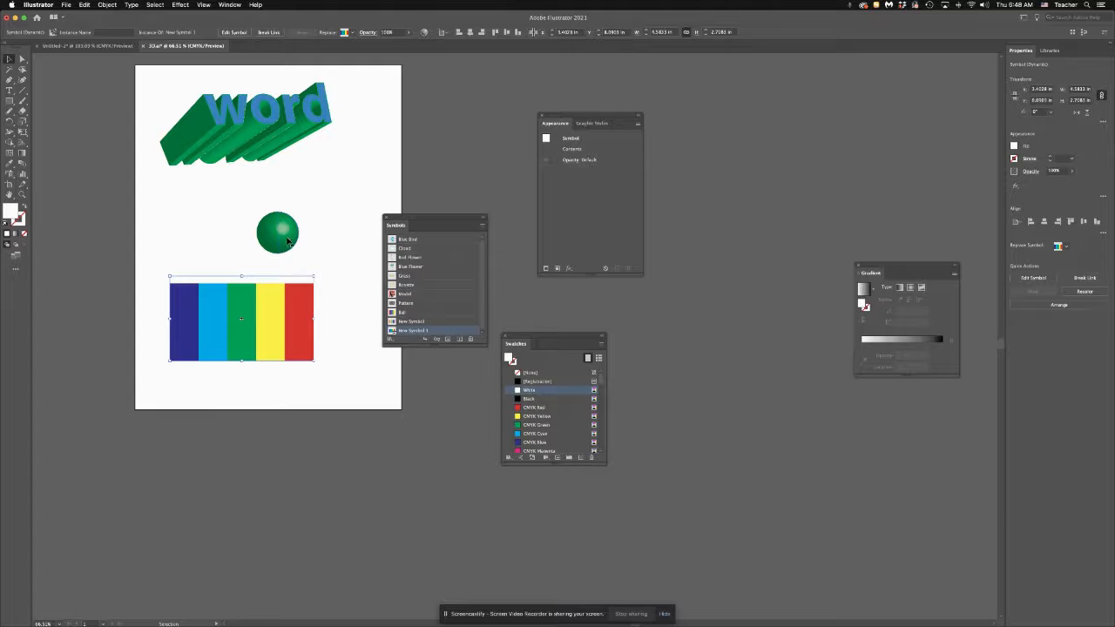
Enlarge the sphere to about twice its size and open Map Art for its 3D Revolve effect.
click(292, 236)
drag(299, 212, 332, 177)
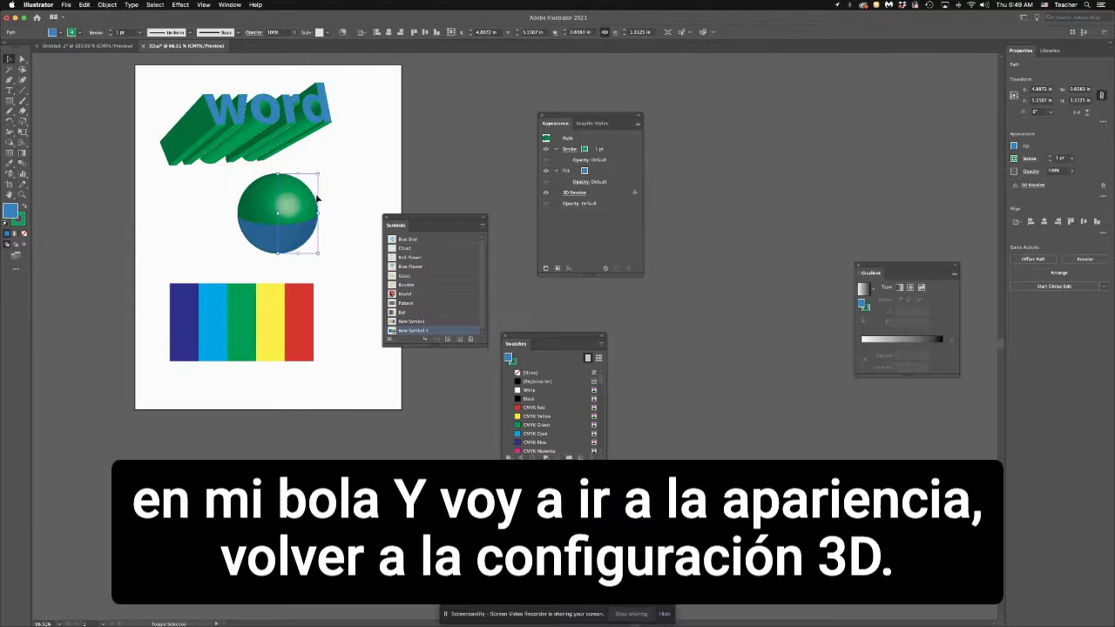
click(575, 193)
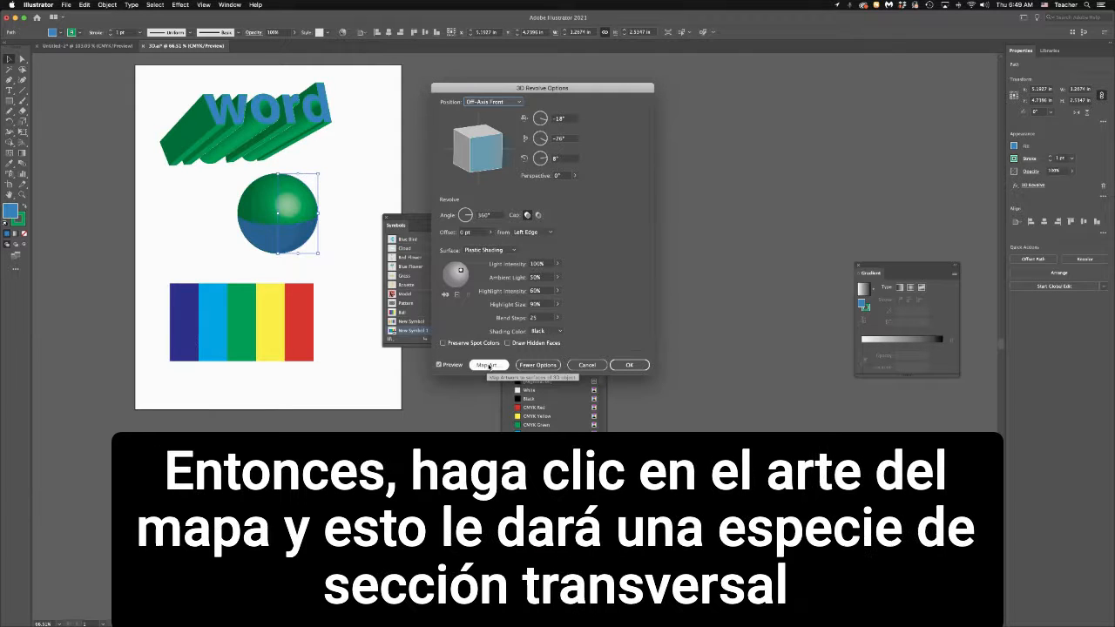
click(485, 364)
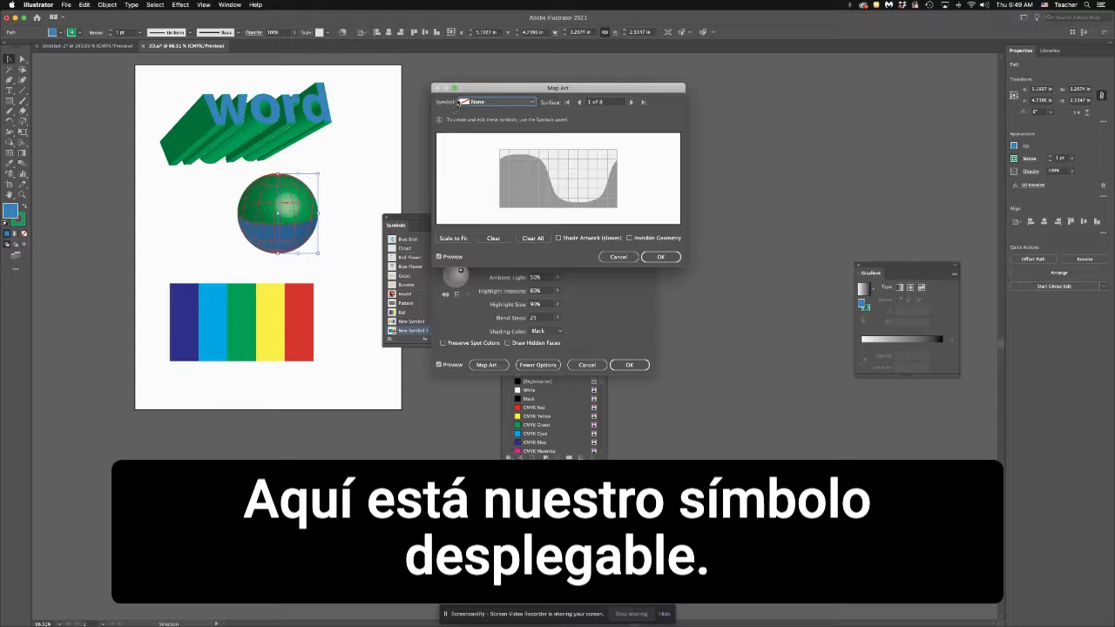
Map New Symbol 1 onto surface 1 of 8, scale it to fit, apply the Revolve effect and deselect the sphere.
click(513, 103)
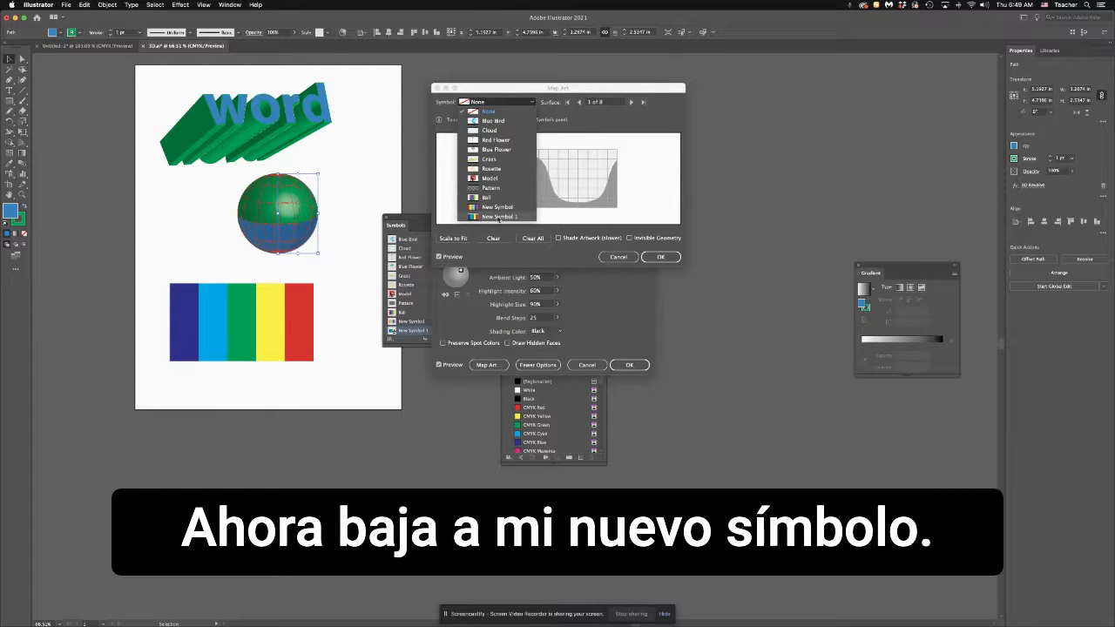
click(497, 216)
mouse_move(559, 183)
mouse_down()
mouse_move(545, 184)
mouse_move(575, 183)
mouse_move(543, 179)
mouse_up()
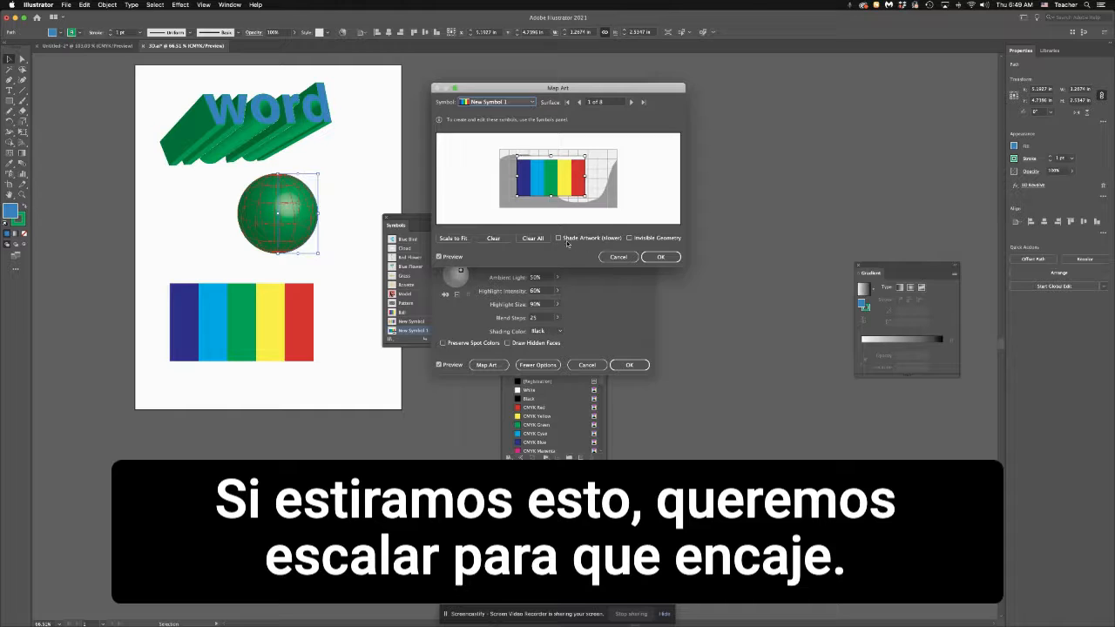
click(454, 239)
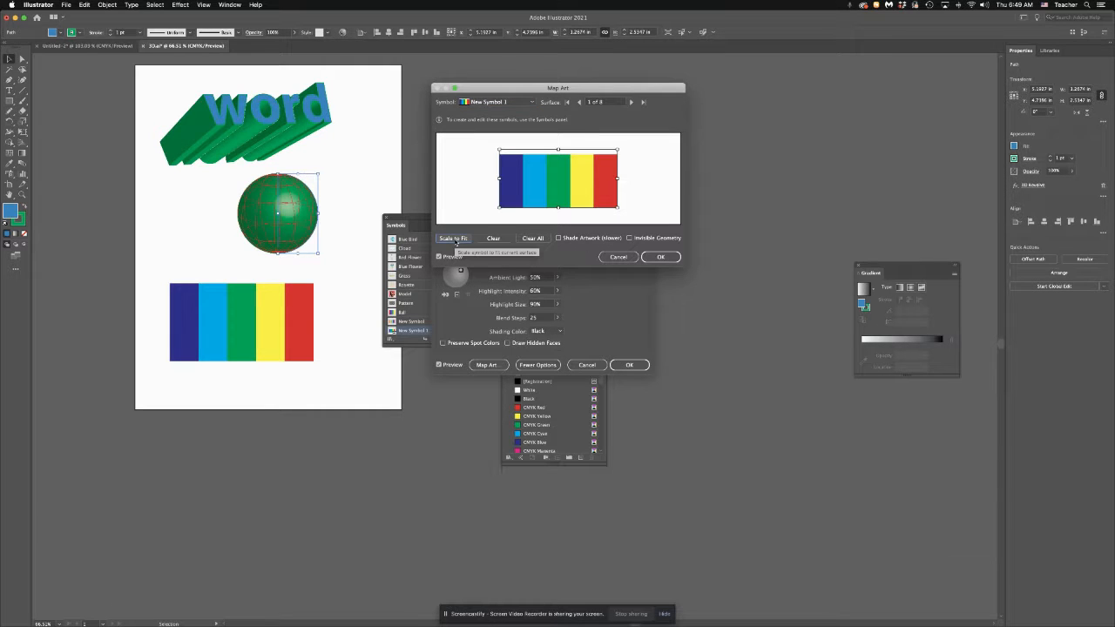
click(660, 257)
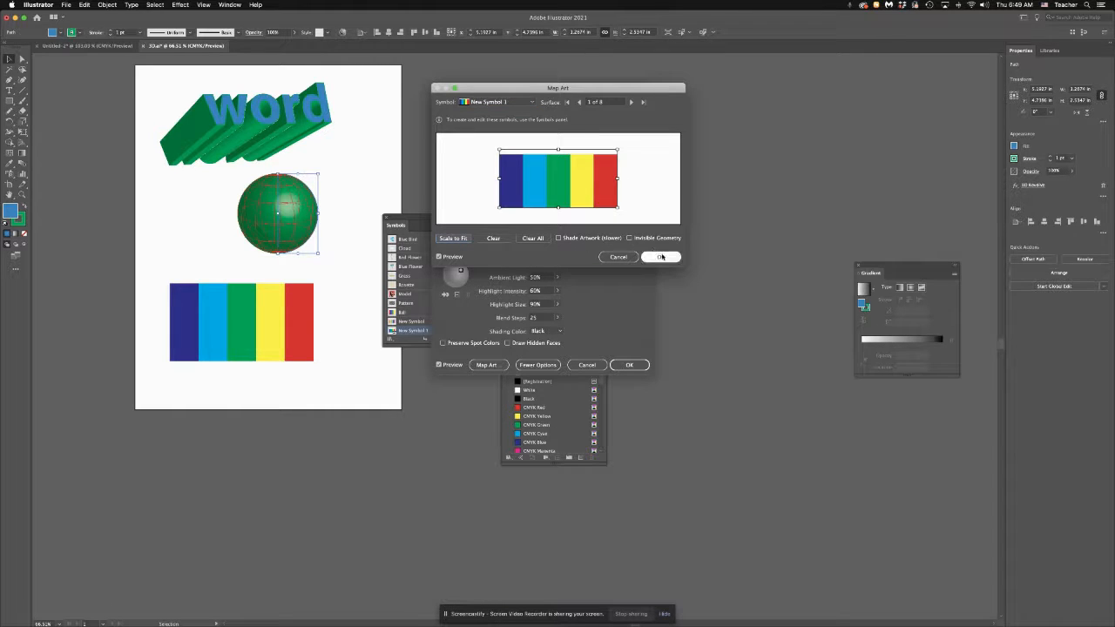
click(628, 364)
click(323, 195)
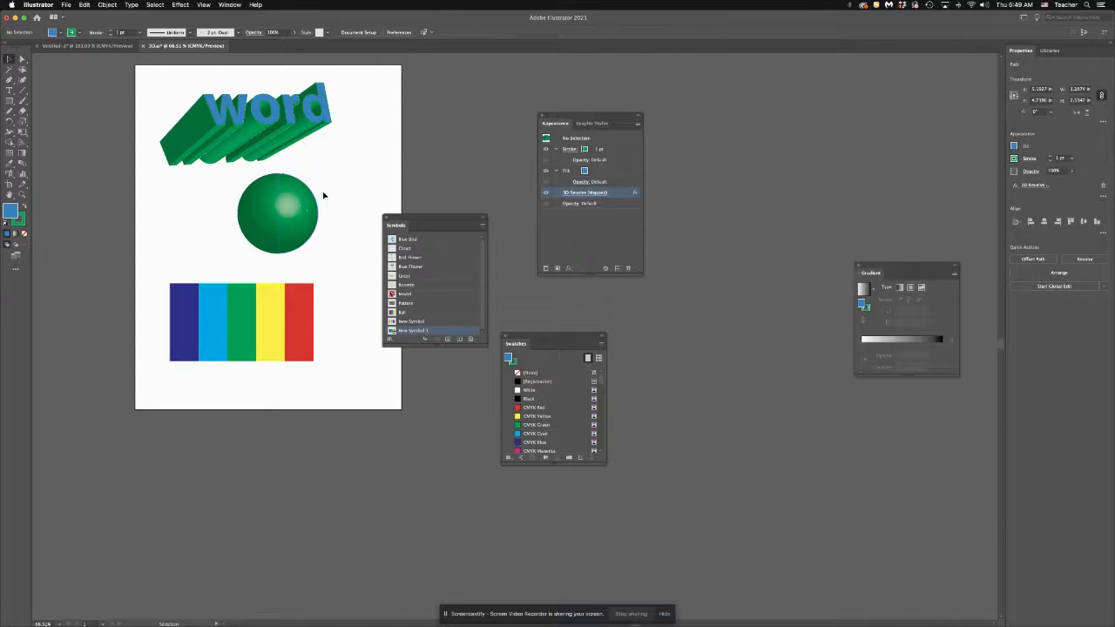
Inspect the mapped sphere's 3D Revolve options and set the sphere's stroke to None.
click(304, 206)
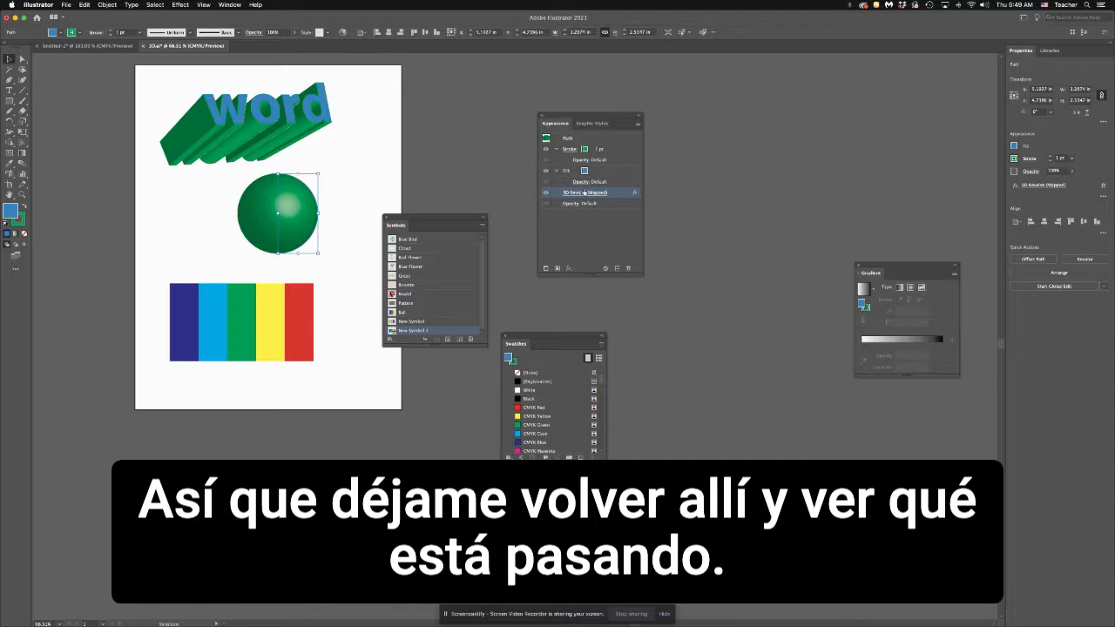
click(581, 192)
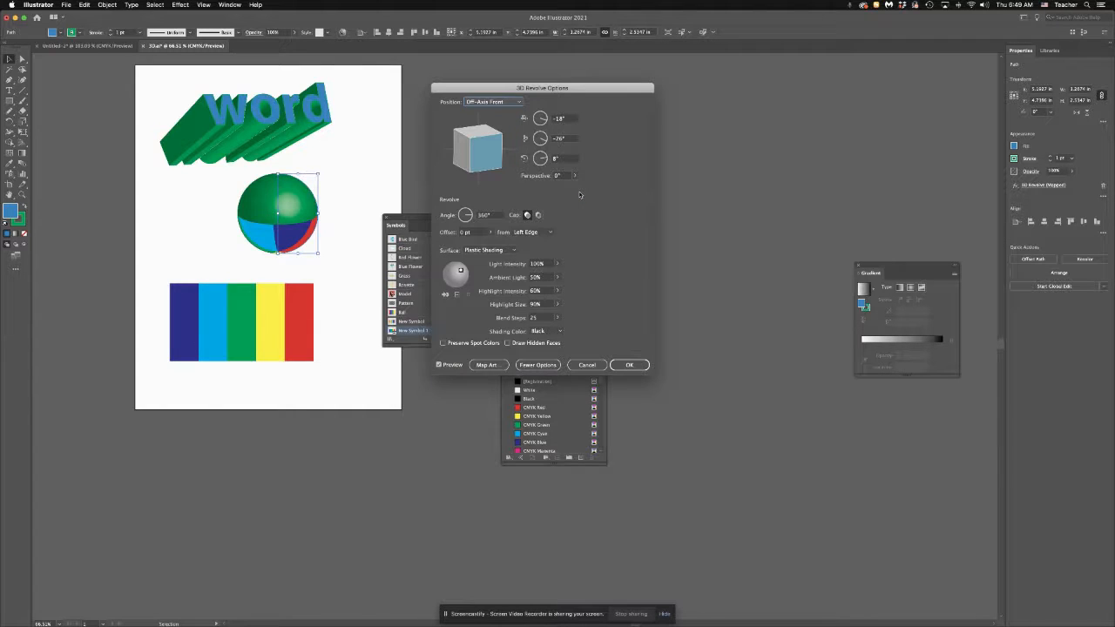
click(587, 365)
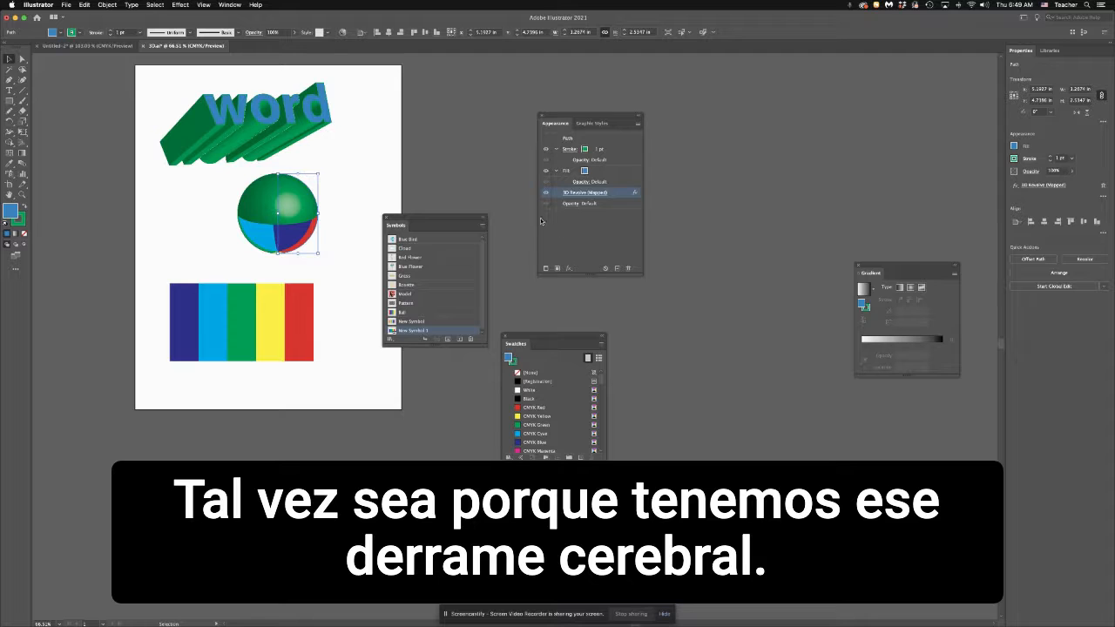
click(1014, 160)
click(921, 191)
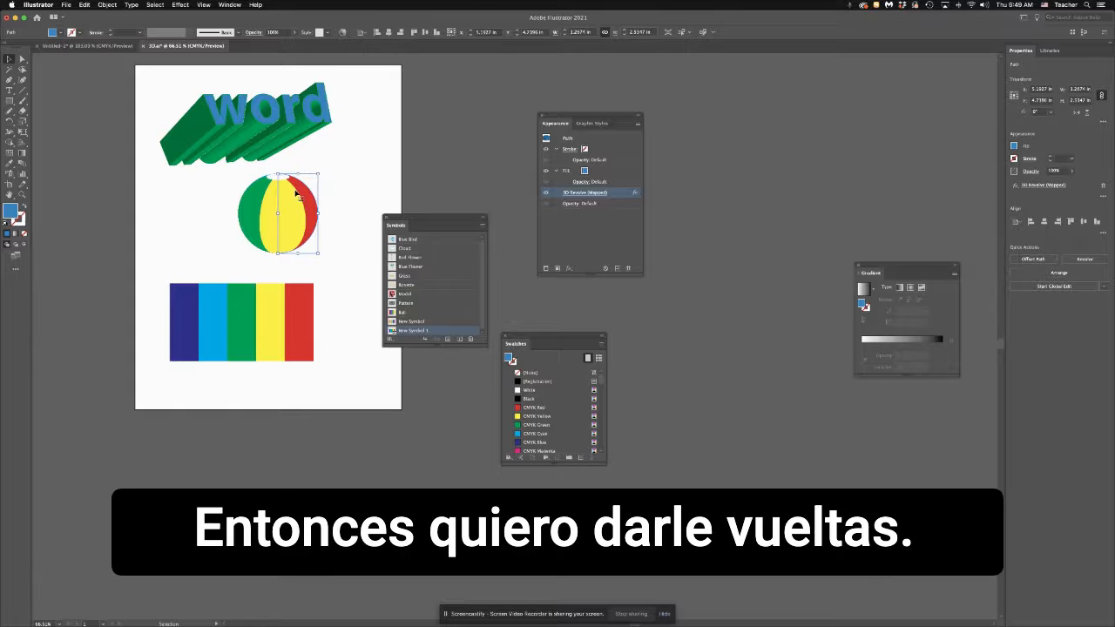
Rotate the striped ball to a custom 3D position of about -68°, -22° and 0°, and preview Diffuse Shading.
click(574, 193)
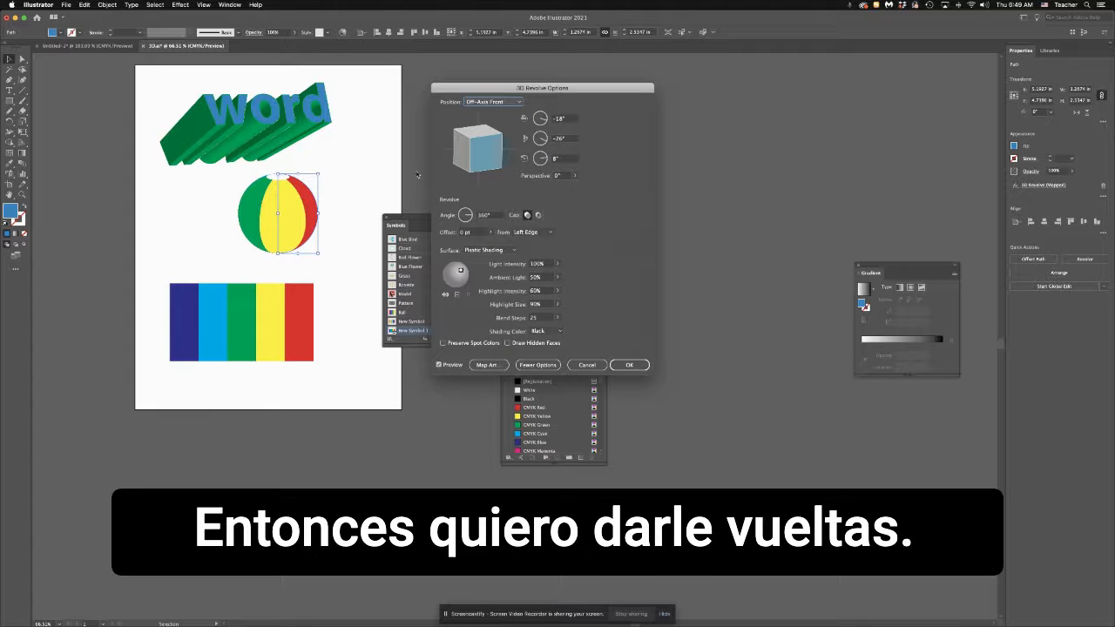
mouse_move(495, 143)
mouse_down()
mouse_move(501, 157)
mouse_move(473, 140)
mouse_up()
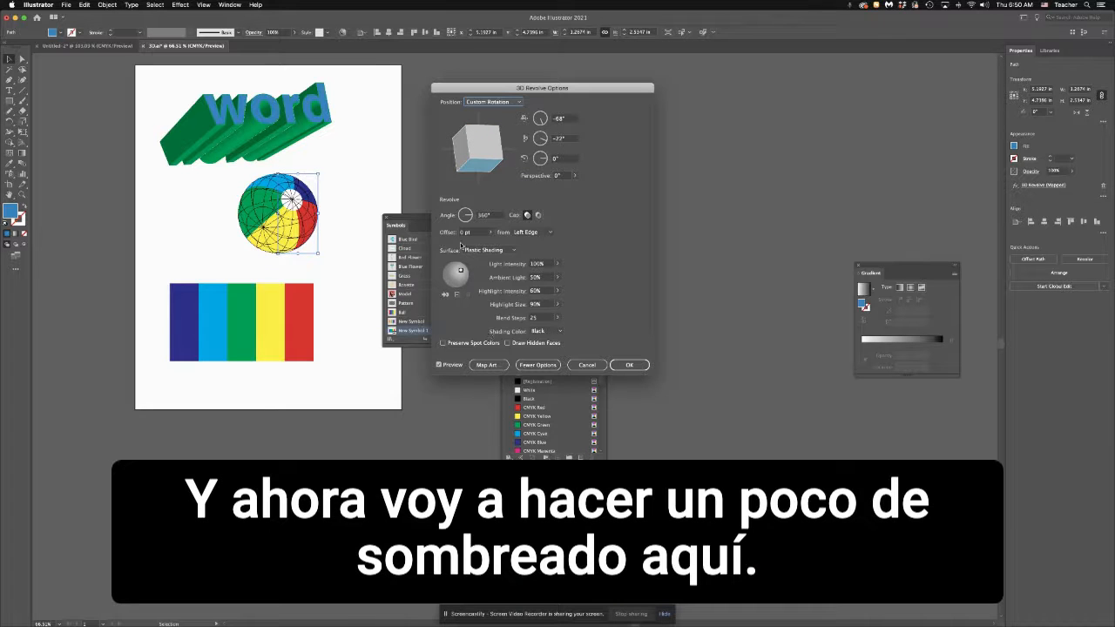
click(494, 251)
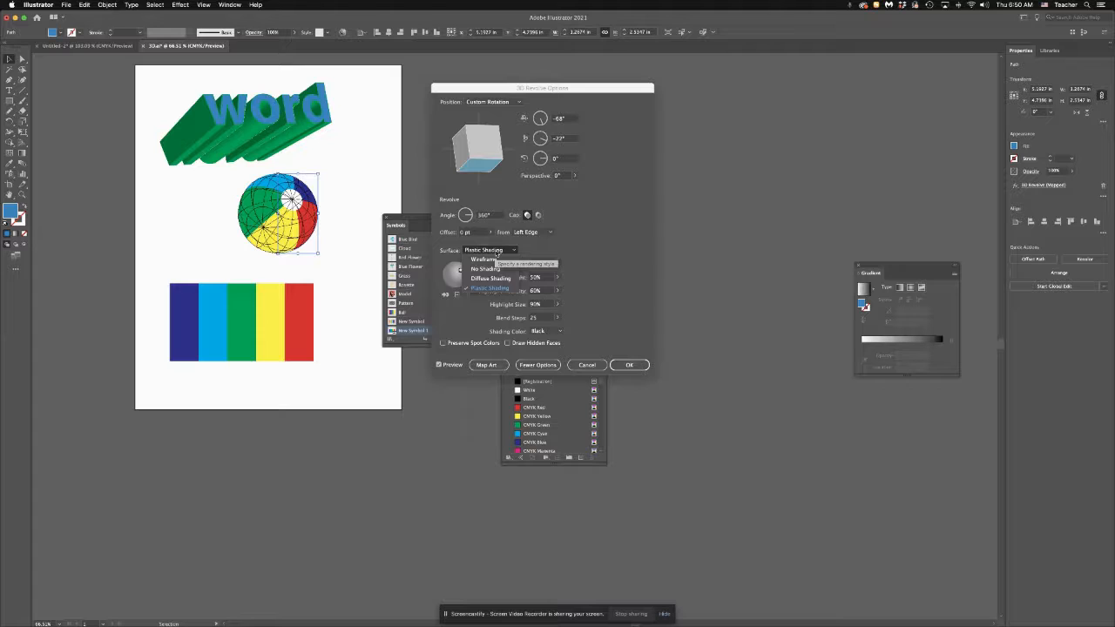
click(490, 279)
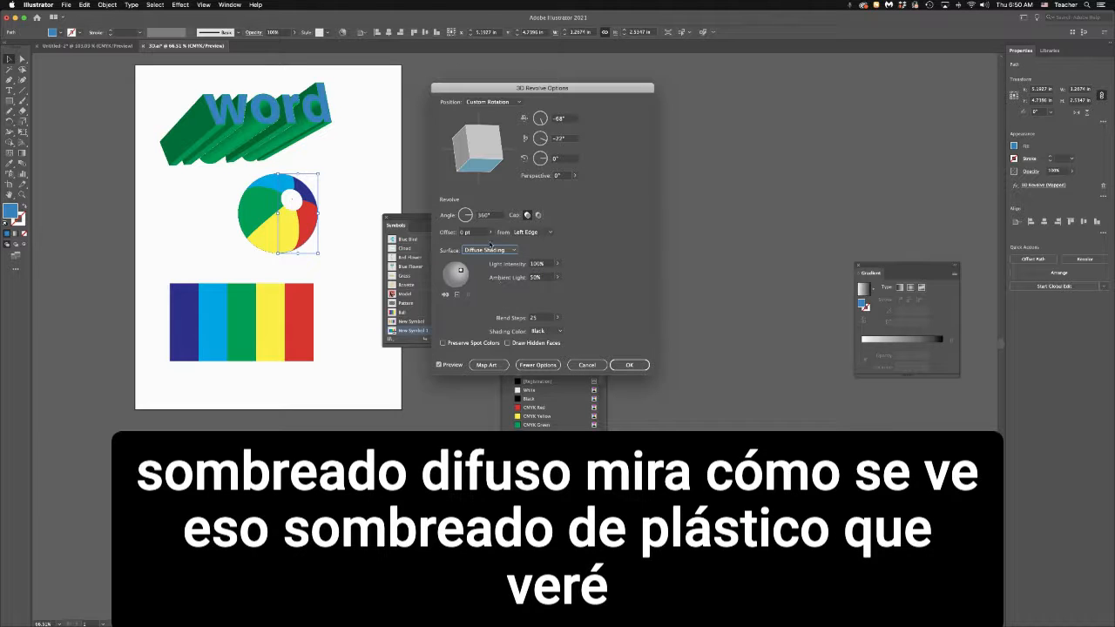
Set the ball's surface back to Plastic Shading, apply the Revolve effect and deselect the ball.
click(491, 248)
click(499, 289)
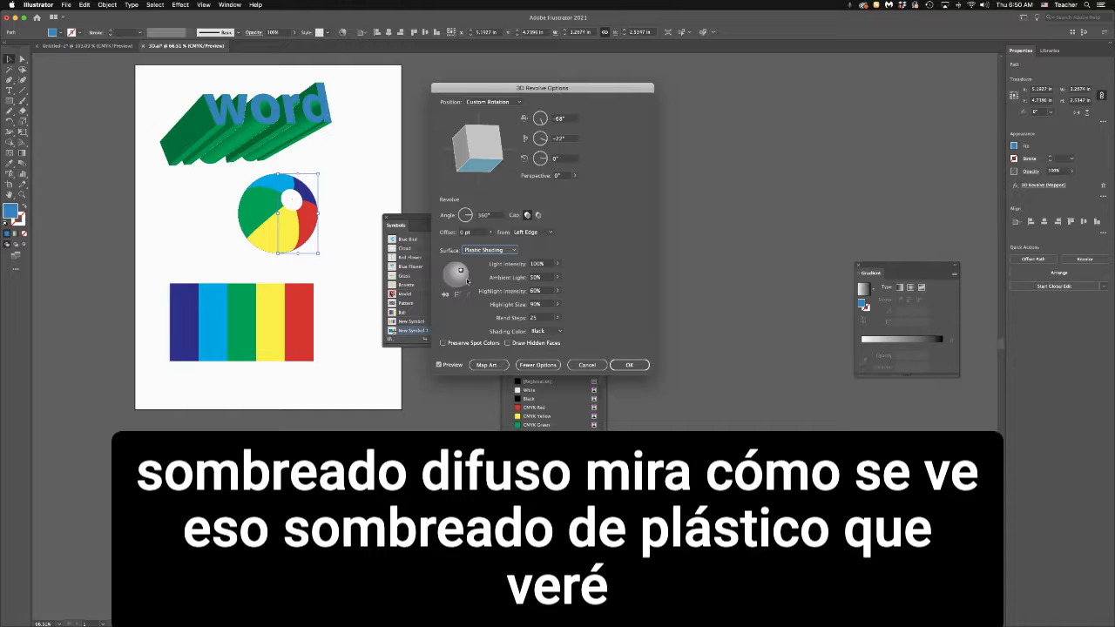
click(479, 250)
click(484, 241)
click(628, 364)
click(332, 242)
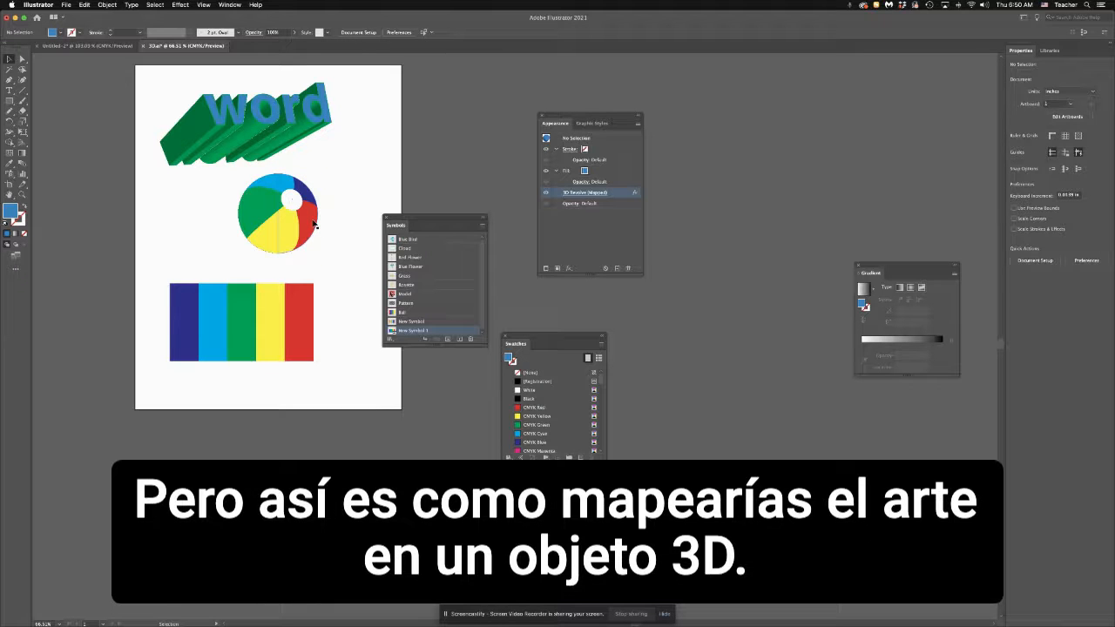